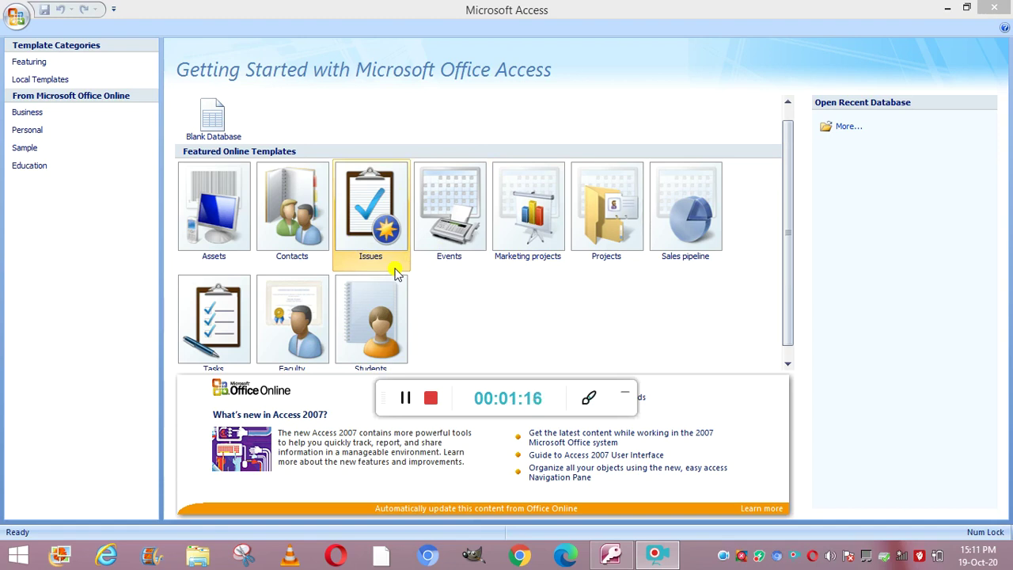
# Step: Start a new blank database and replace its default file name with class7
pyautogui.click(217, 129)
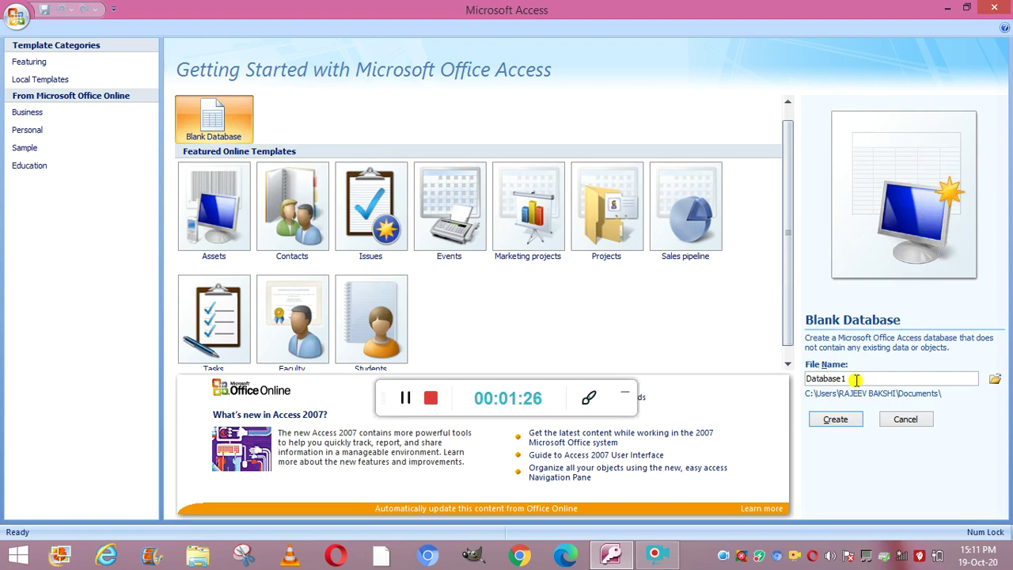
pyautogui.press('BackSpace')
pyautogui.press('BackSpace')
pyautogui.press('BackSpace')
pyautogui.press('BackSpace')
pyautogui.press('BackSpace')
pyautogui.press('BackSpace')
pyautogui.write('das')
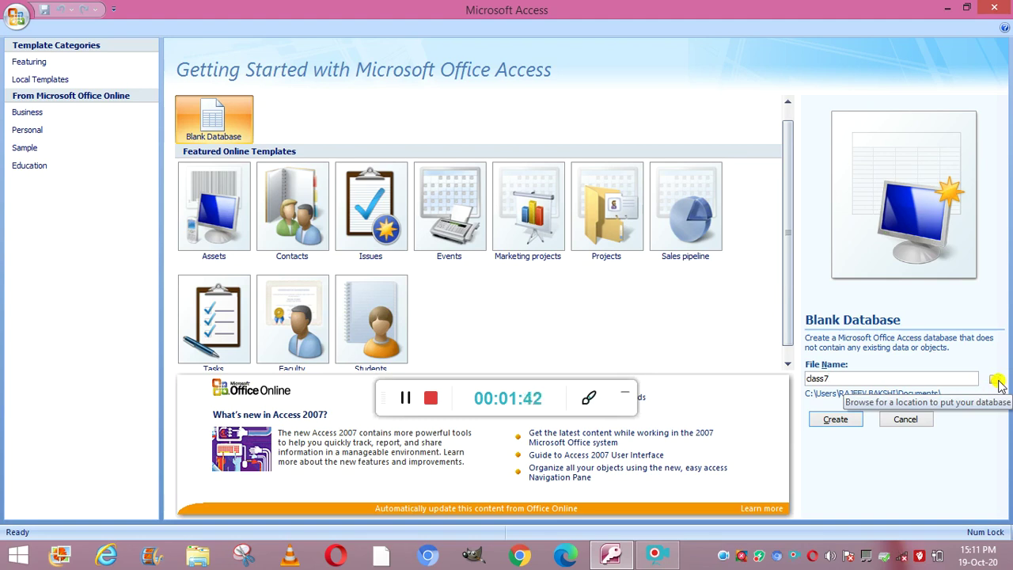
# Step: Choose the chapter-6 folder inside class 7 on drive F: as the storage location and create the database
pyautogui.click(997, 381)
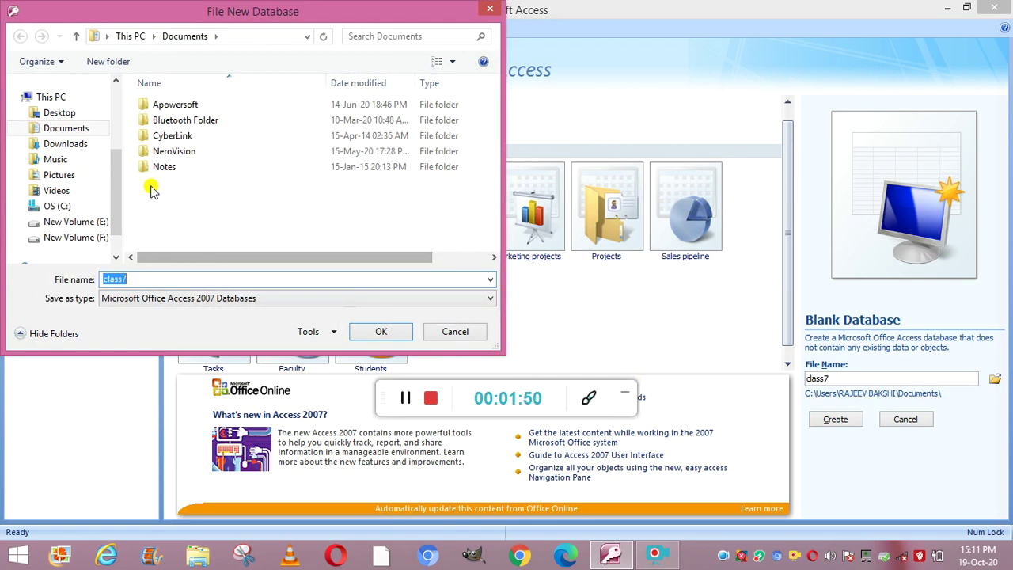
pyautogui.click(99, 239)
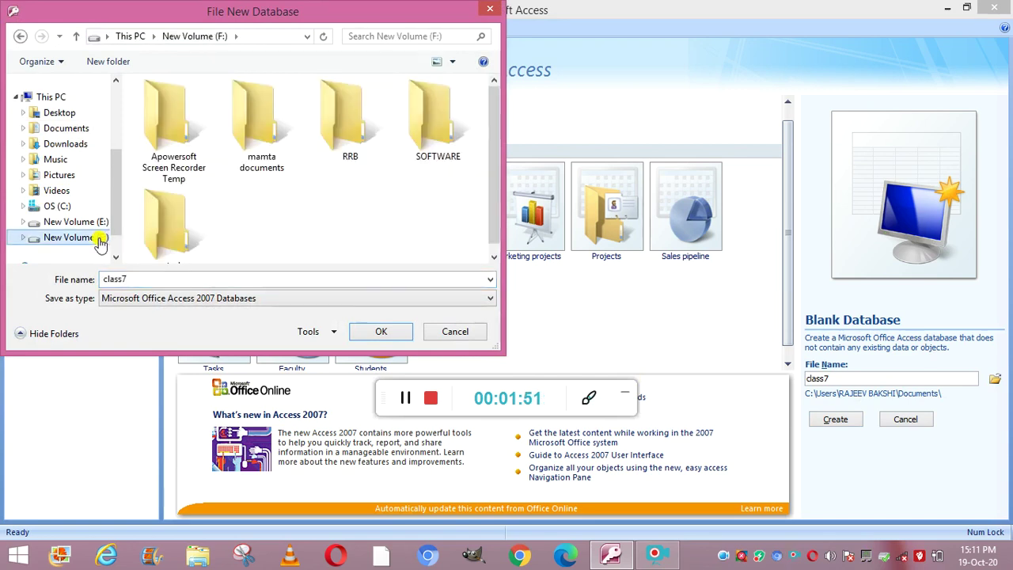
pyautogui.doubleClick(264, 135)
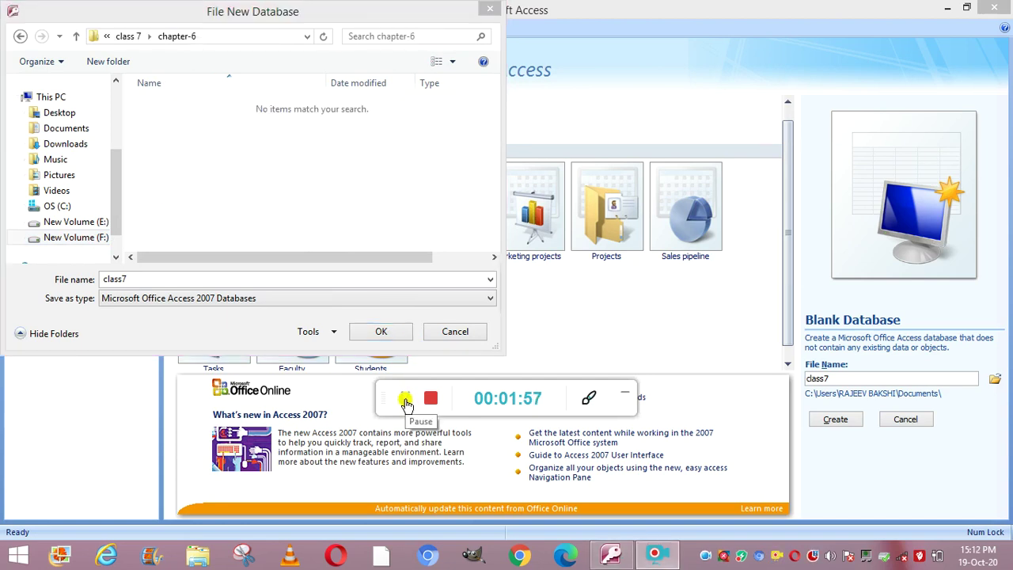
pyautogui.click(380, 333)
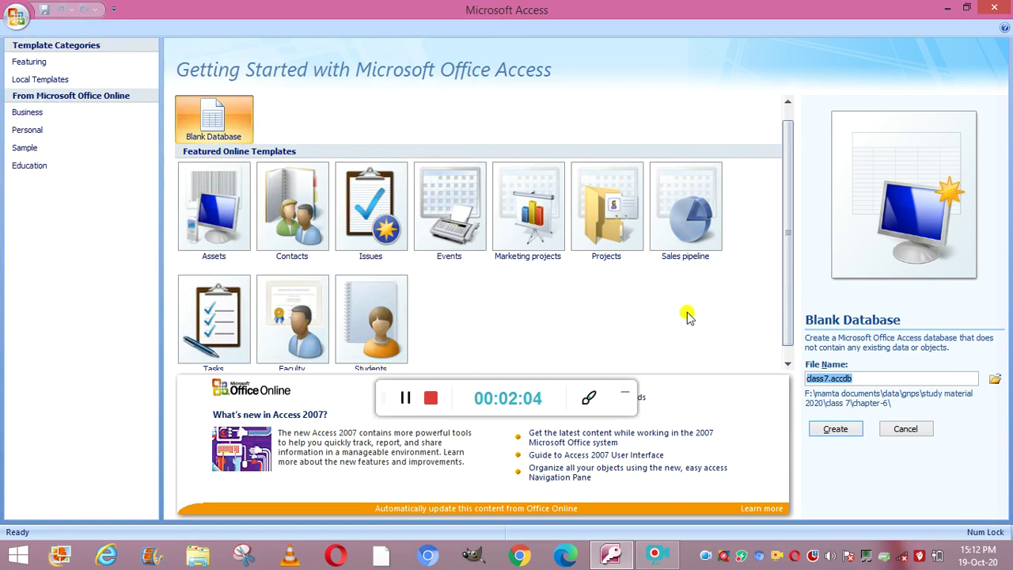
pyautogui.click(828, 429)
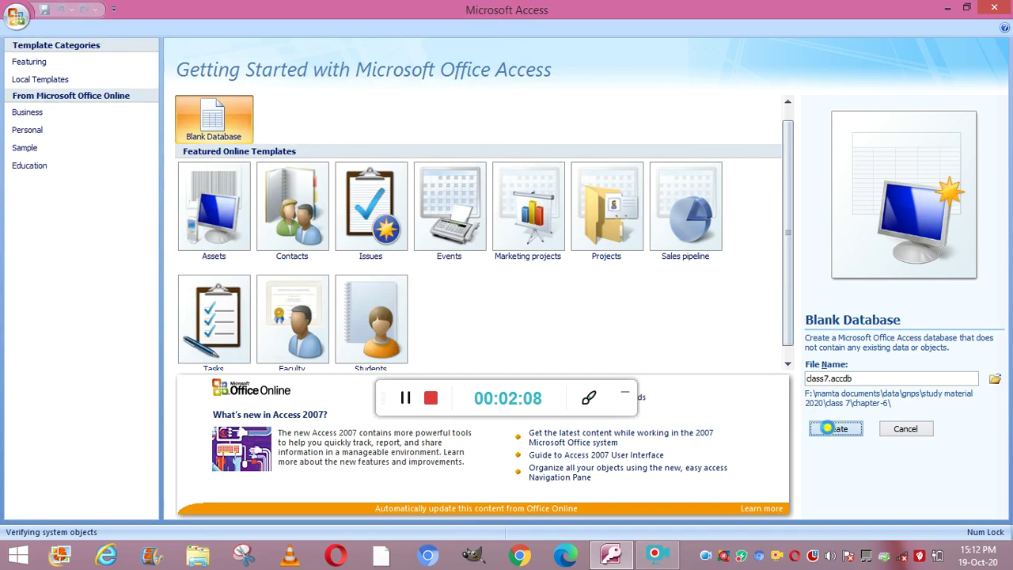
pyautogui.press('super+c')
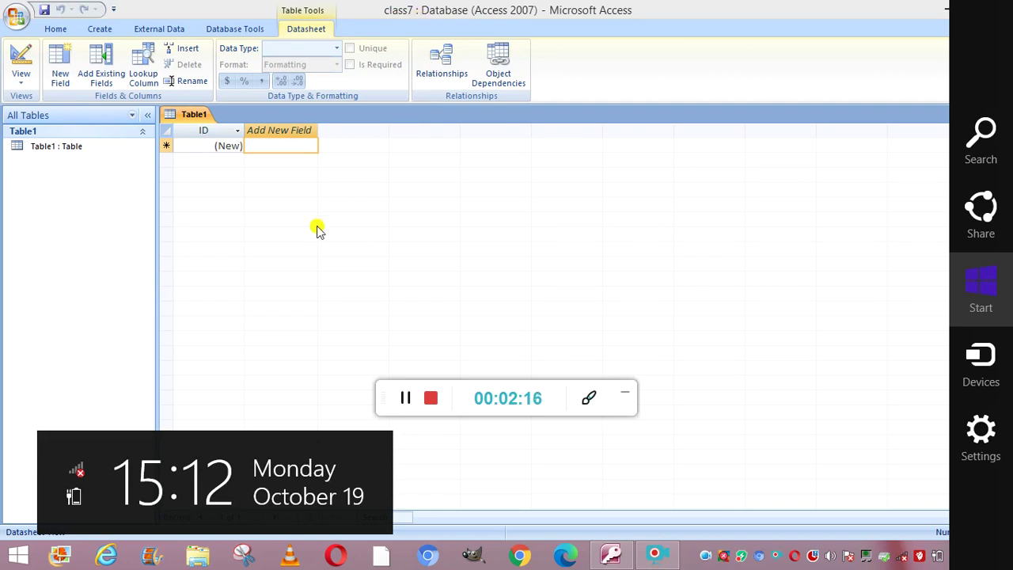
pyautogui.click(407, 399)
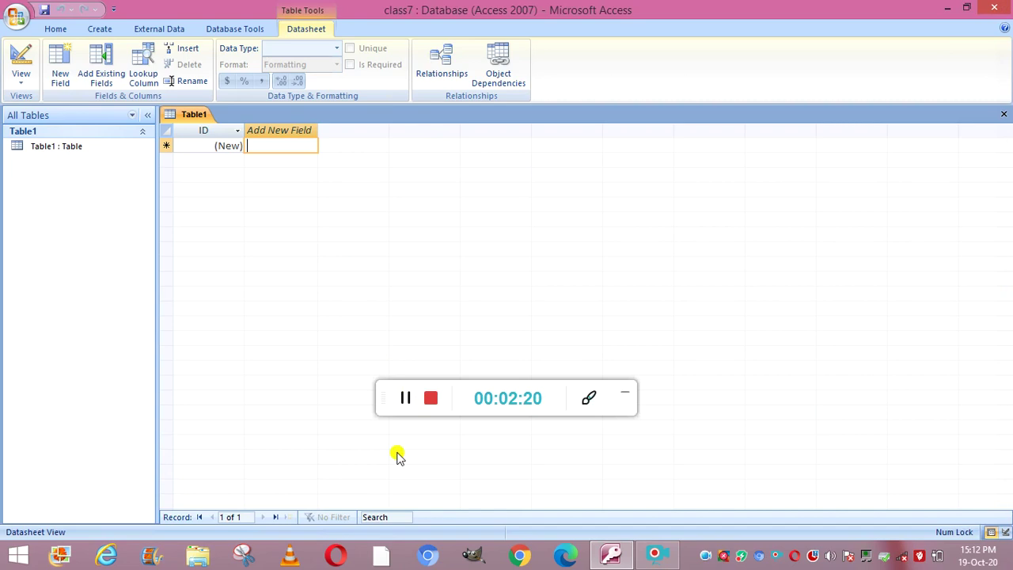
pyautogui.click(403, 400)
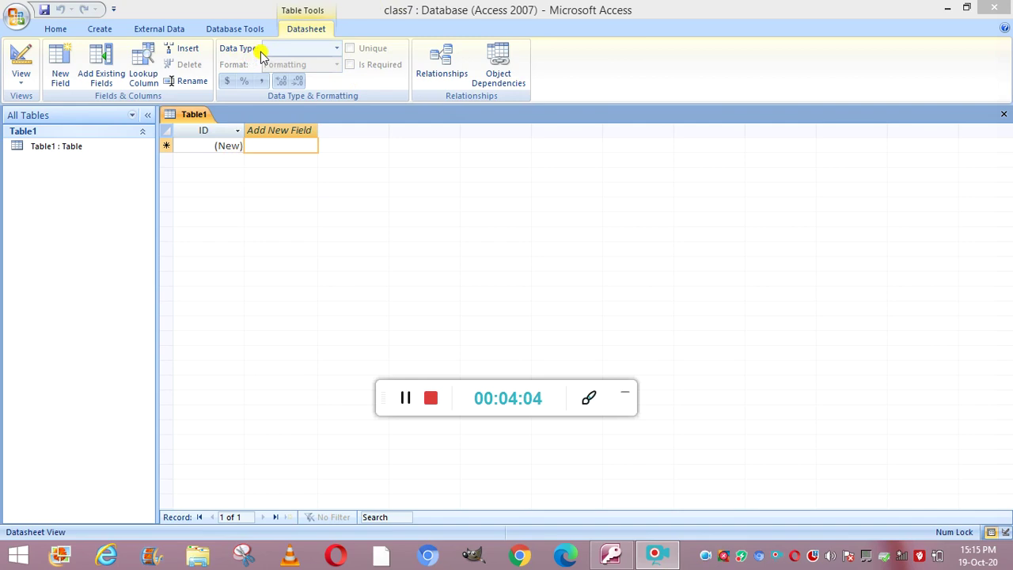
pyautogui.click(337, 49)
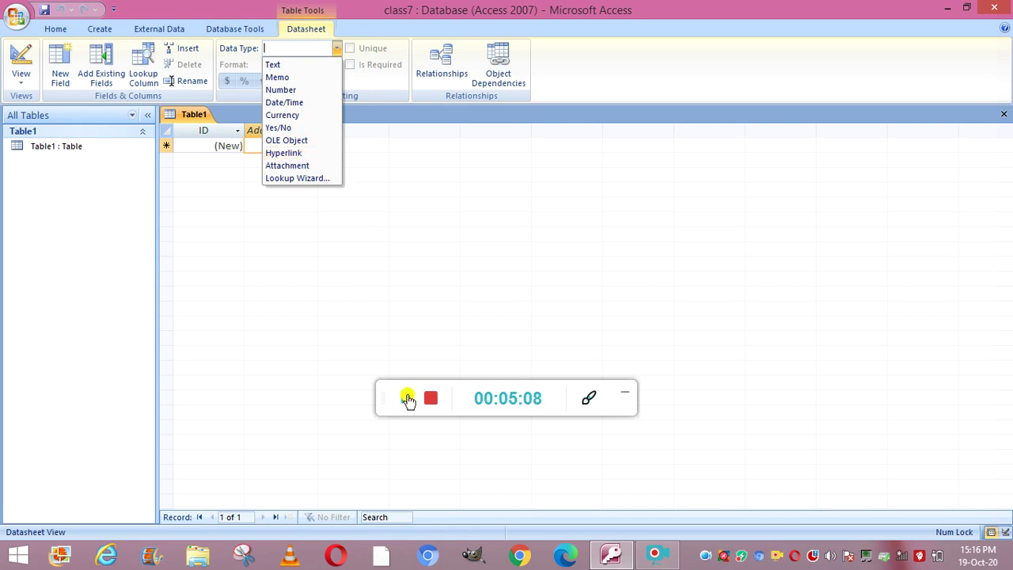
pyautogui.click(388, 331)
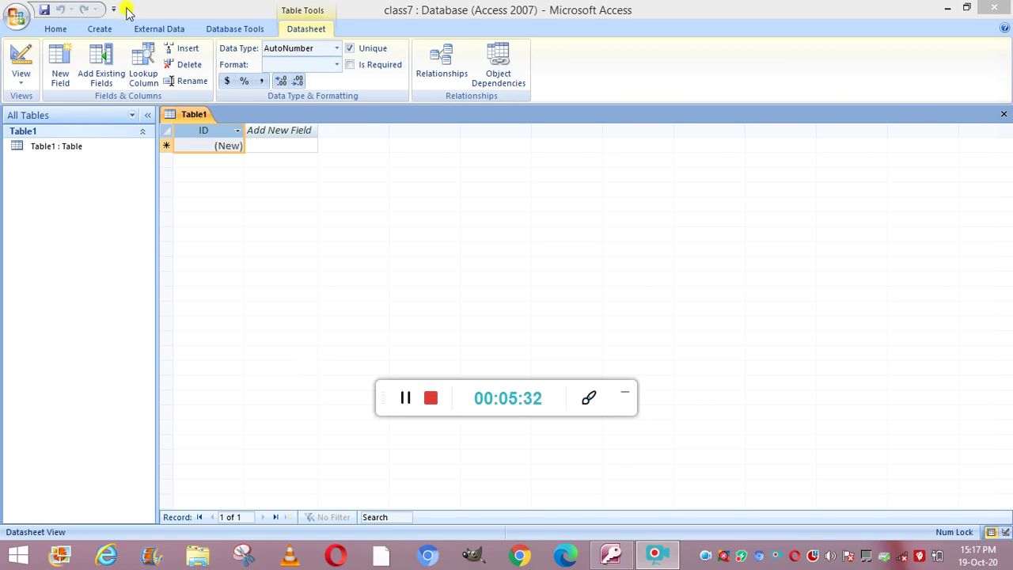
# Step: Rename the table's ID field to Roll no
pyautogui.doubleClick(212, 133)
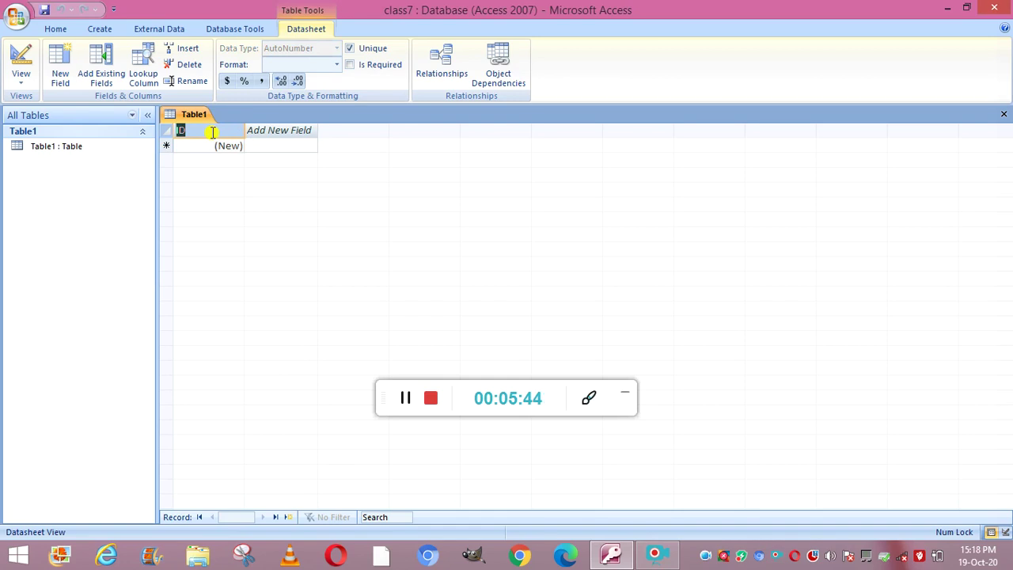
pyautogui.press('BackSpace')
pyautogui.write('Roll no')
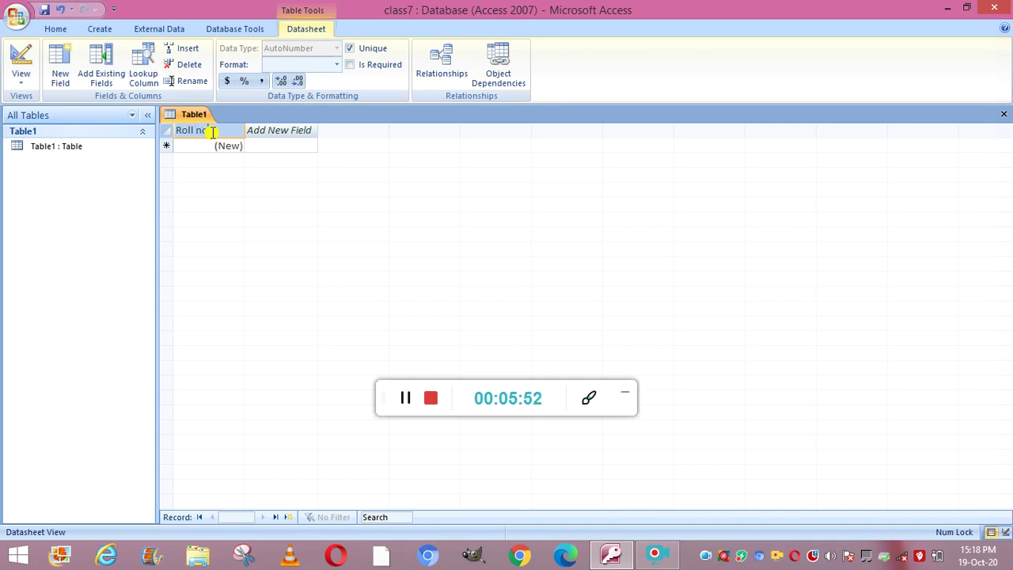
pyautogui.click(401, 398)
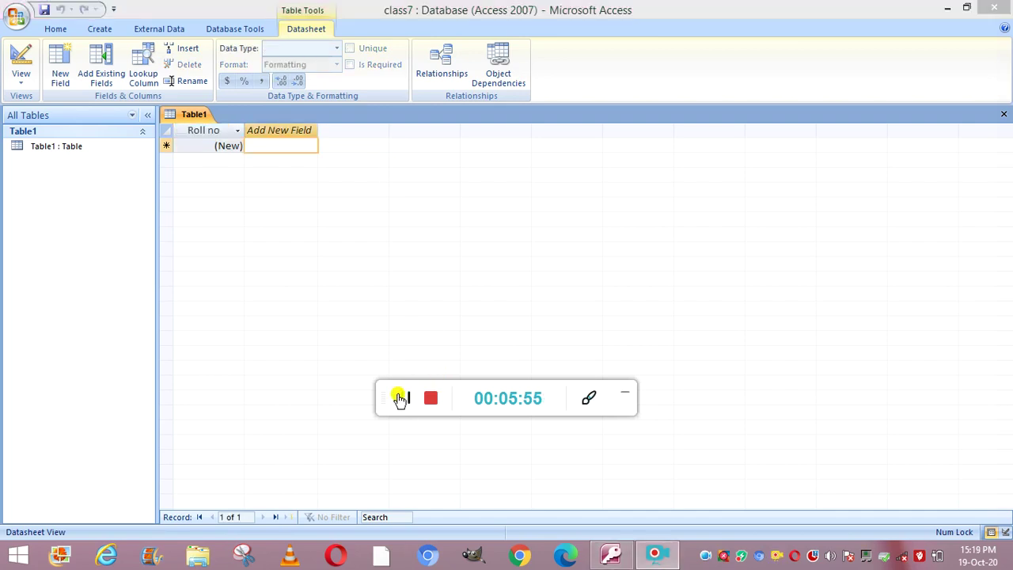
# Step: Add a second field named Student name to the table
pyautogui.click(273, 144)
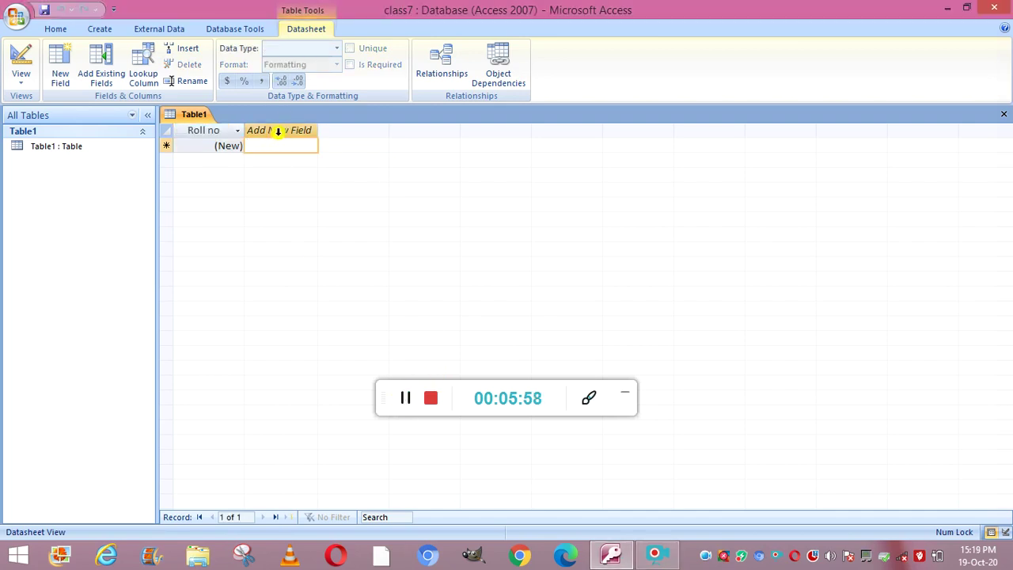
pyautogui.doubleClick(279, 131)
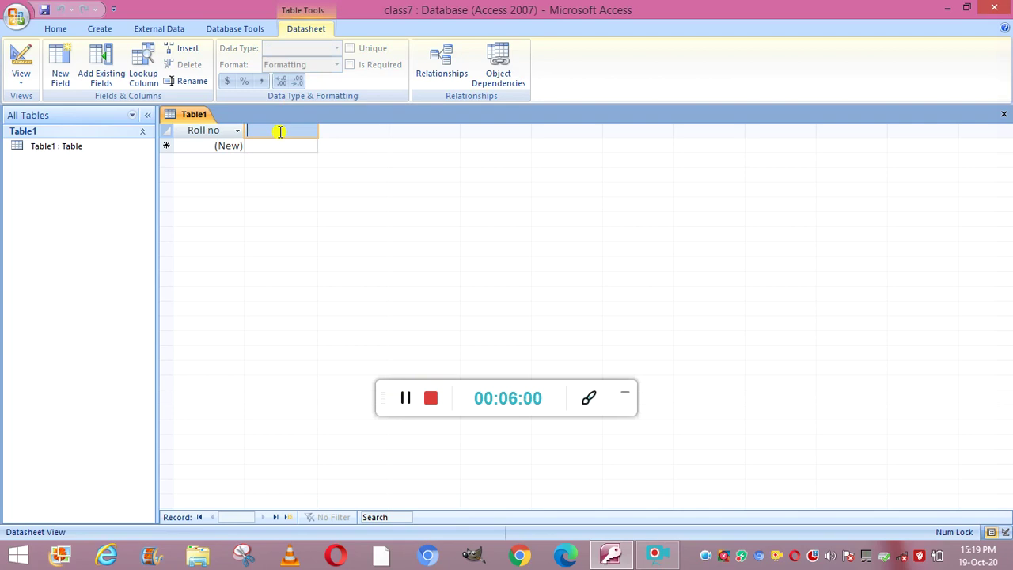
pyautogui.write('Student name')
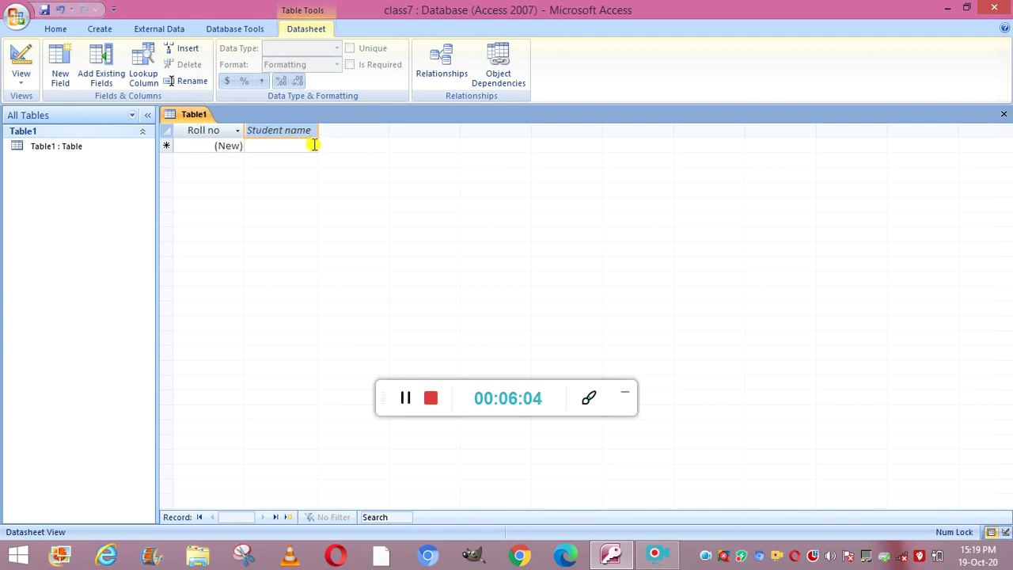
pyautogui.press('Return')
# Step: Add two more fields named grade and address after the Student name field
pyautogui.doubleClick(338, 132)
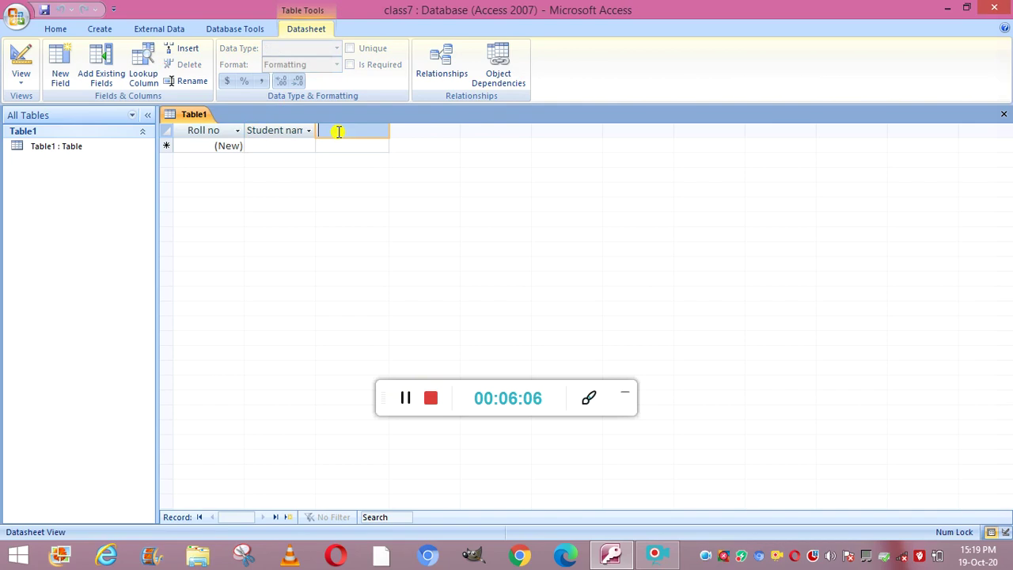
pyautogui.write('grade')
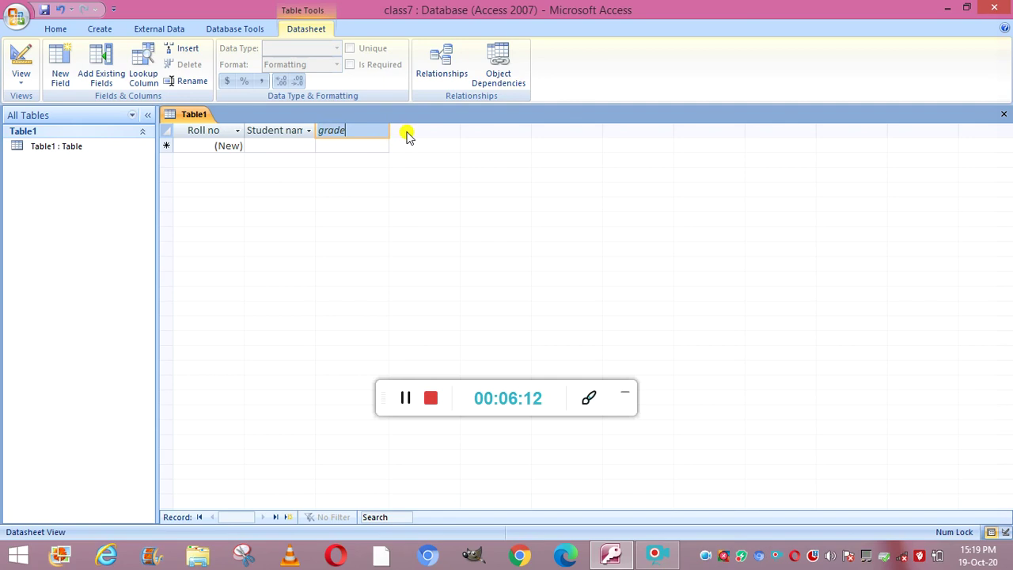
pyautogui.click(367, 150)
pyautogui.doubleClick(408, 131)
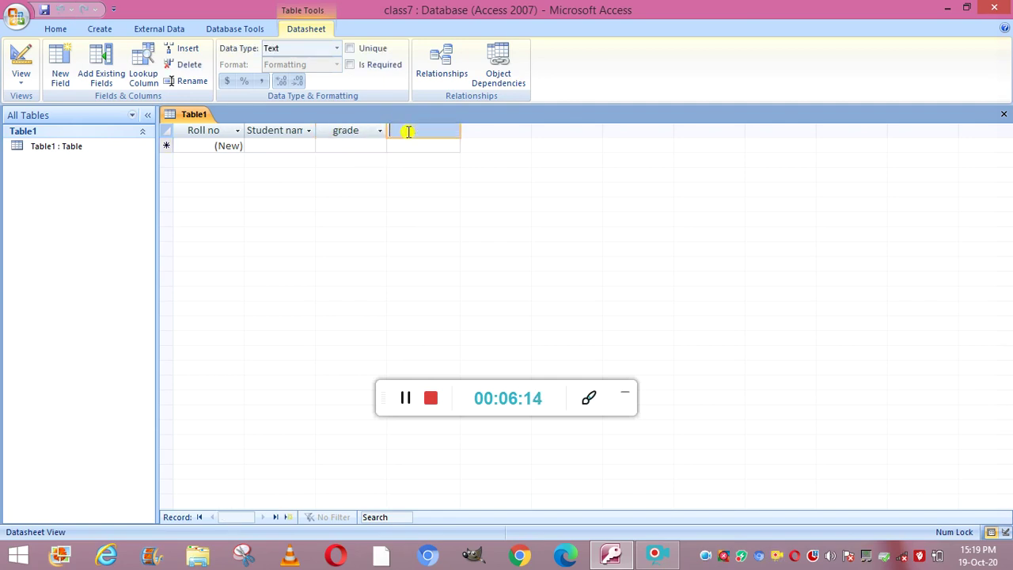
pyautogui.write('address')
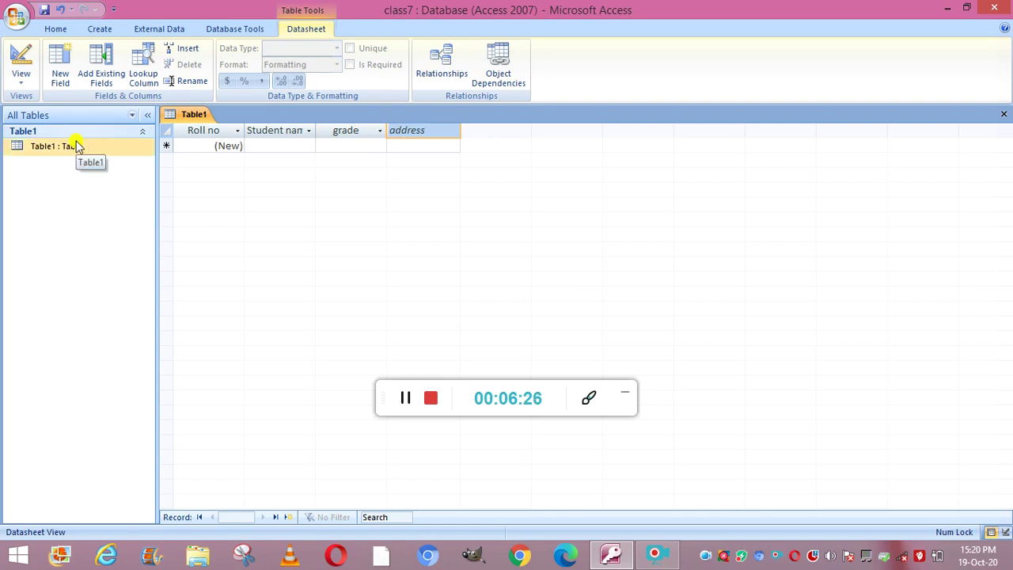
# Step: Save the table under the name student
pyautogui.click(17, 16)
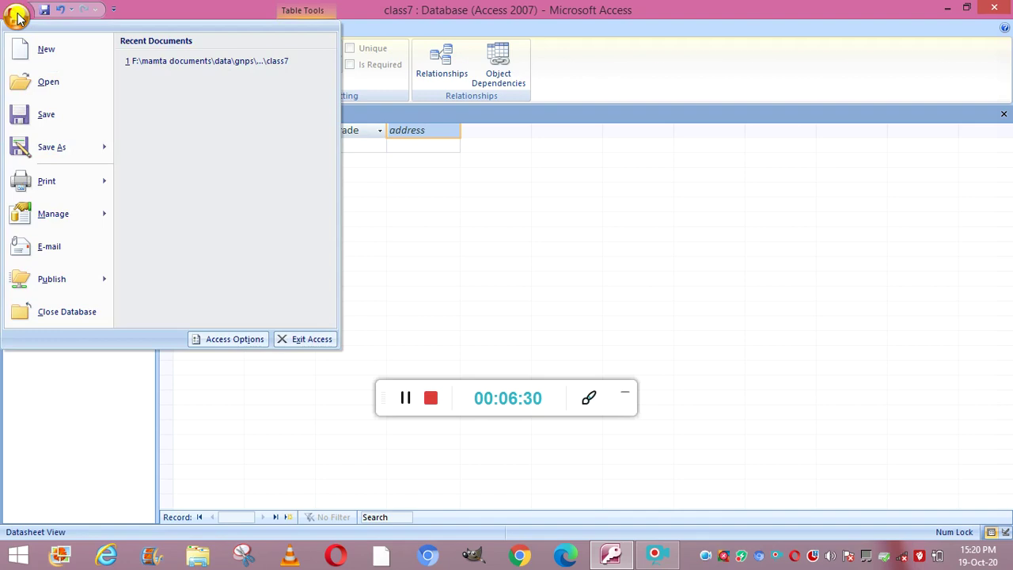
pyautogui.click(61, 116)
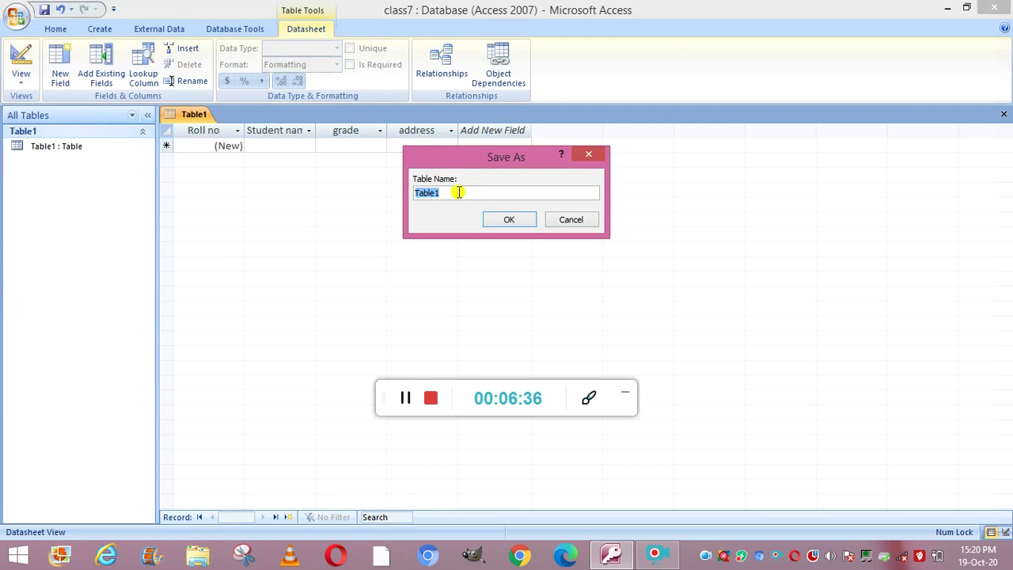
pyautogui.press('BackSpace')
pyautogui.write('student')
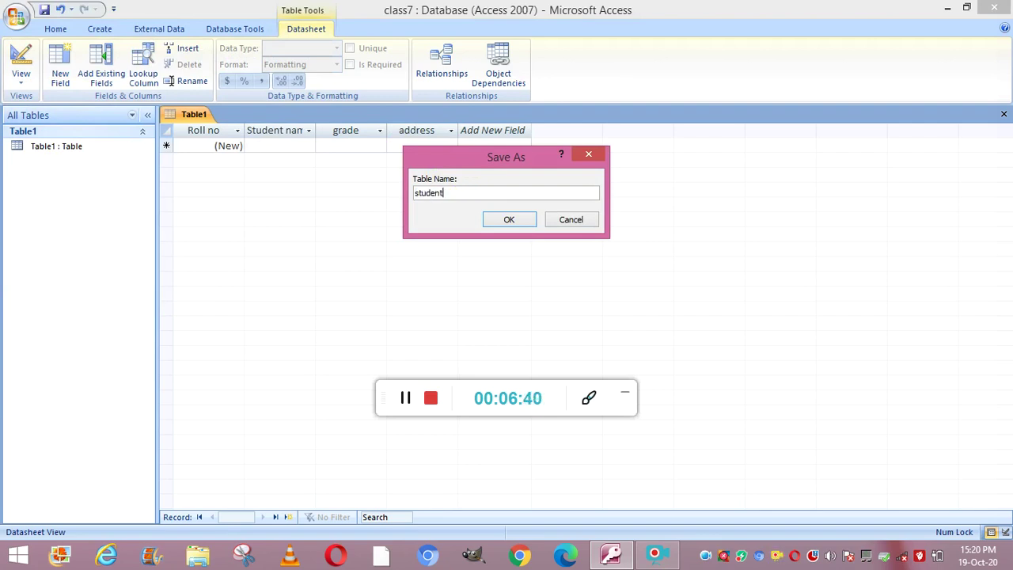
pyautogui.click(493, 219)
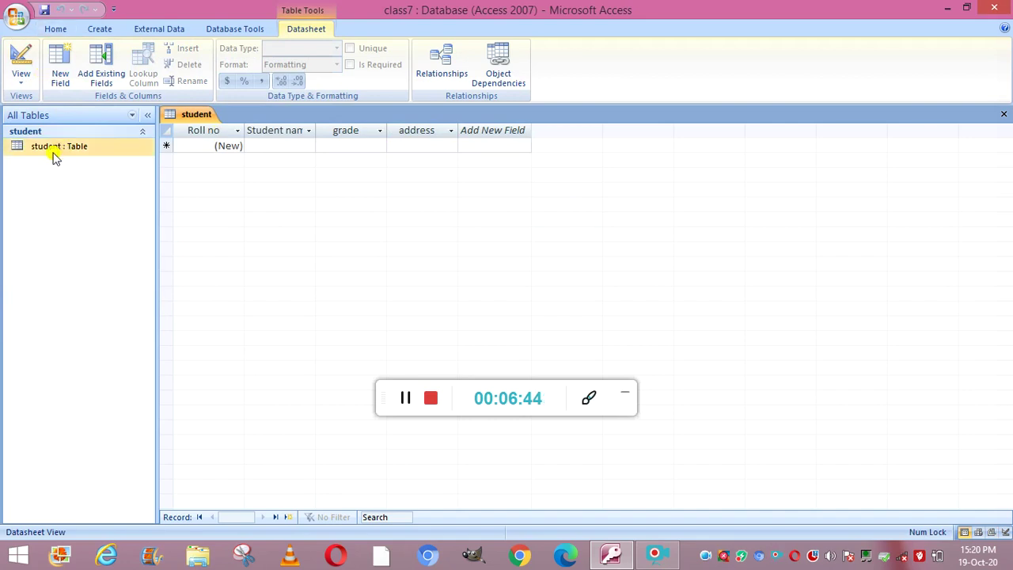
# Step: Fill in the first record with the student's first name, grade 7 and the student's address
pyautogui.click(237, 147)
pyautogui.press('1')
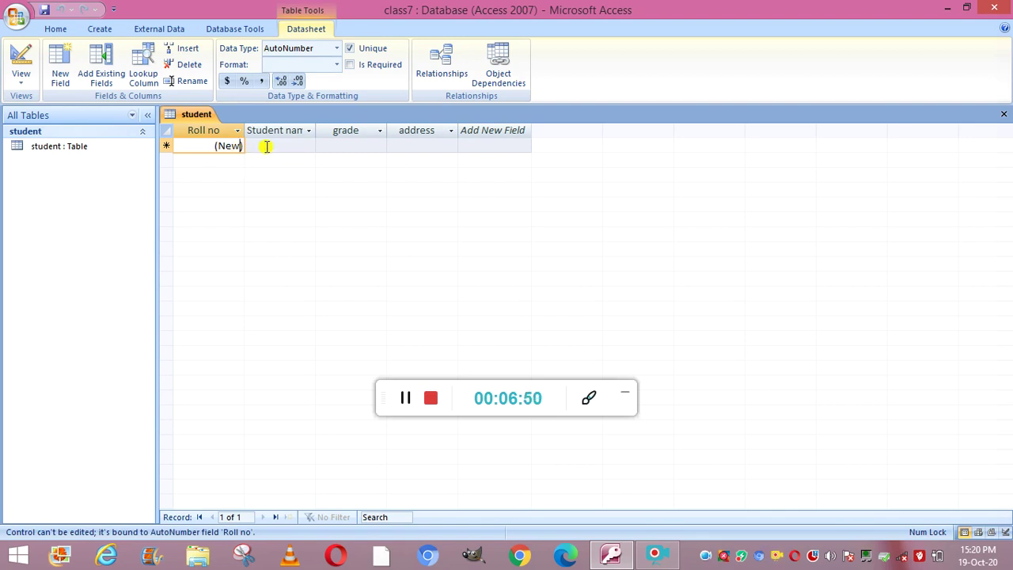
pyautogui.click(259, 150)
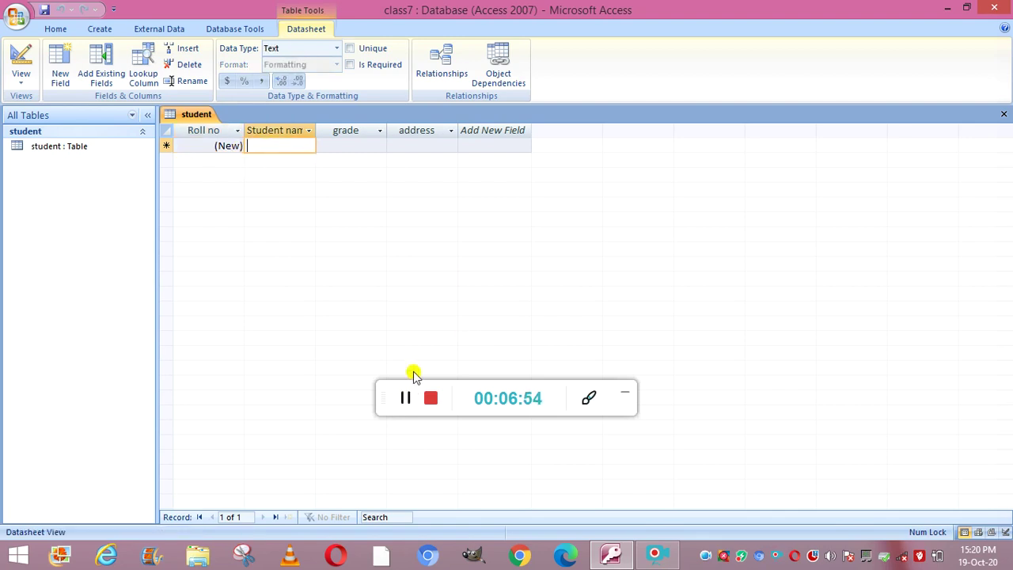
pyautogui.click(406, 399)
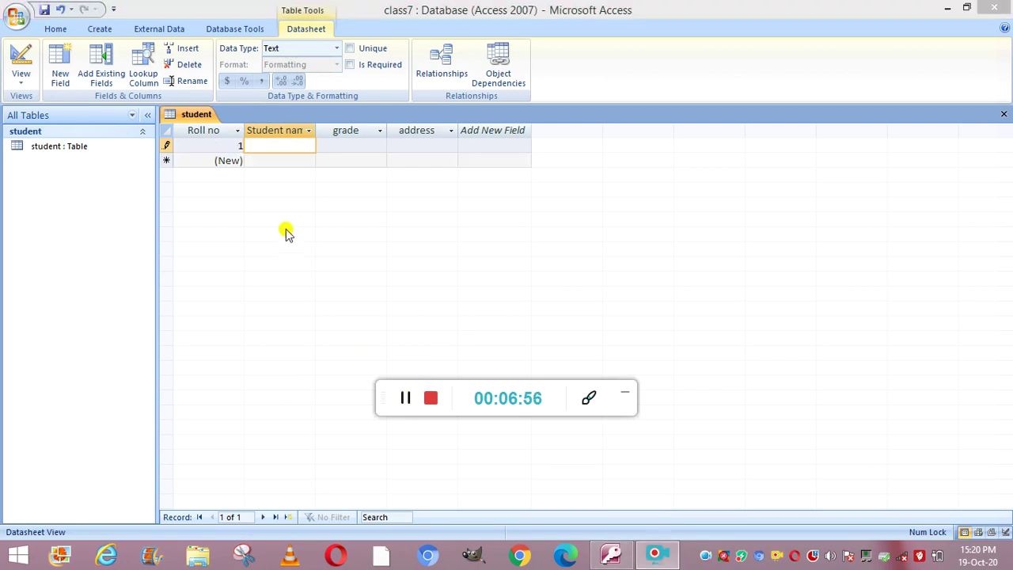
pyautogui.click(262, 147)
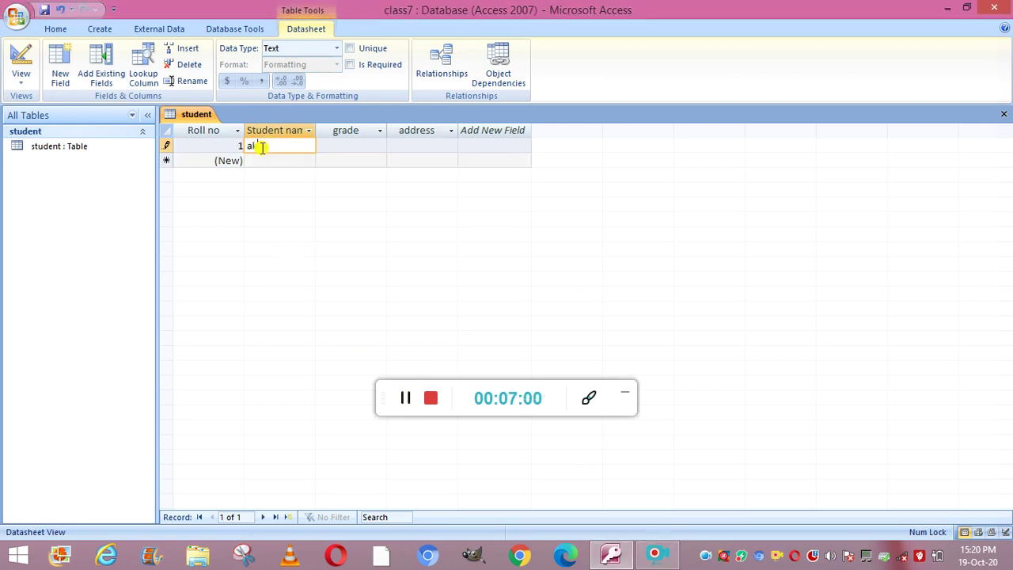
pyautogui.press('Tab')
pyautogui.write('7')
pyautogui.press('Tab')
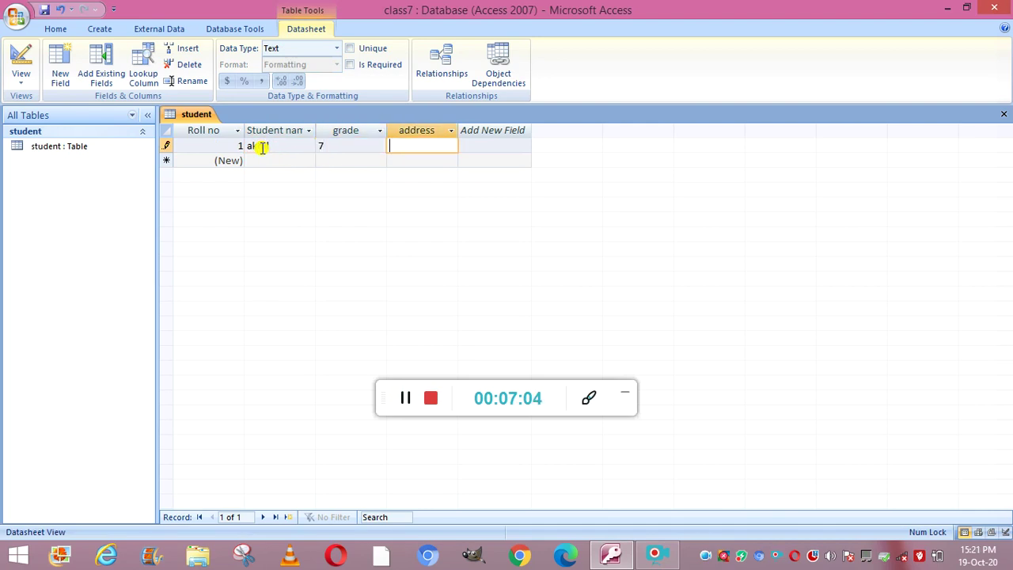
pyautogui.write('dalhousie')
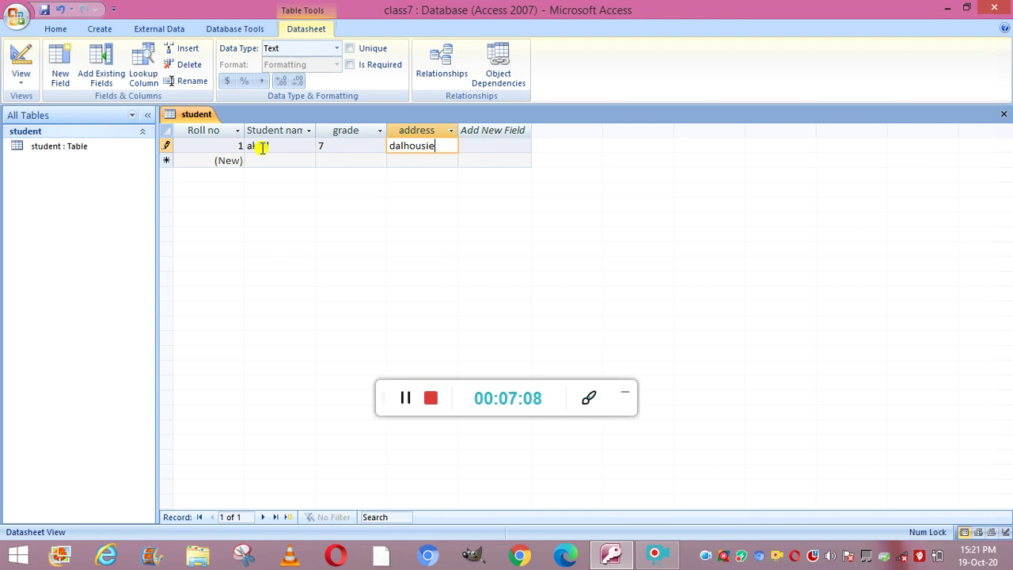
# Step: Fill in the second record with the student's first name, grade 8 and the student's address
pyautogui.click(257, 162)
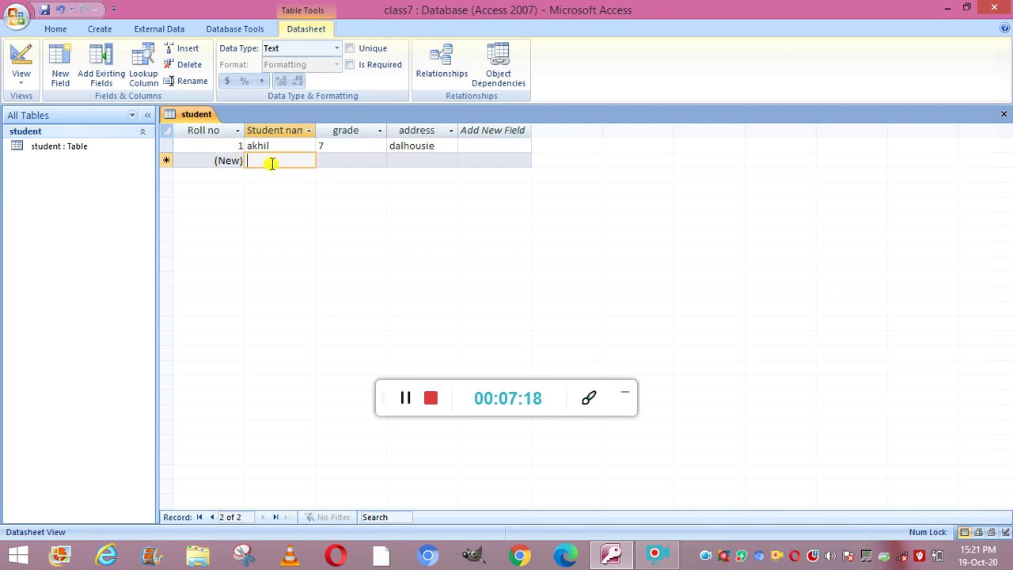
pyautogui.write('sun')
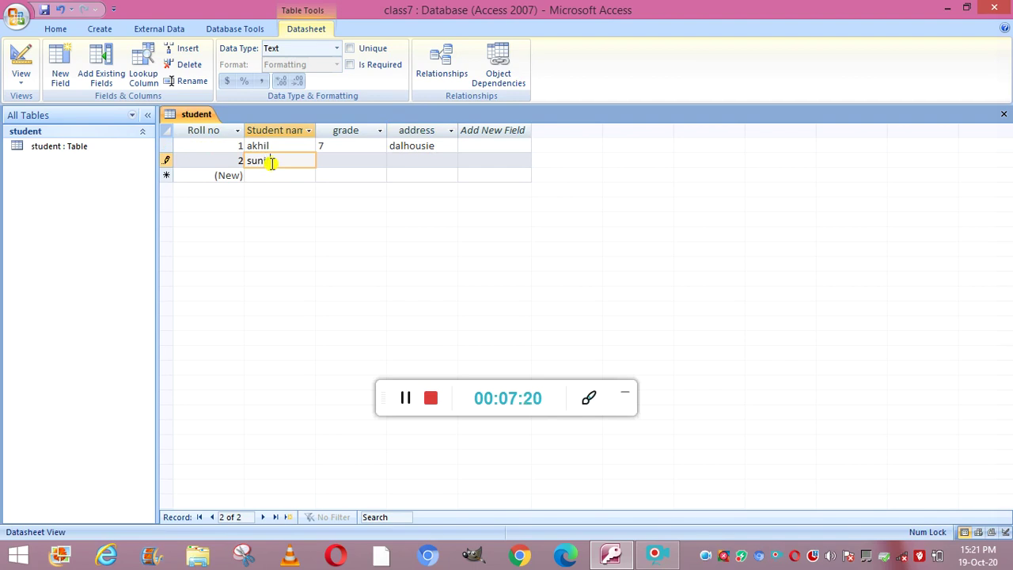
pyautogui.write('ita')
pyautogui.click(333, 162)
pyautogui.write('8')
pyautogui.click(426, 161)
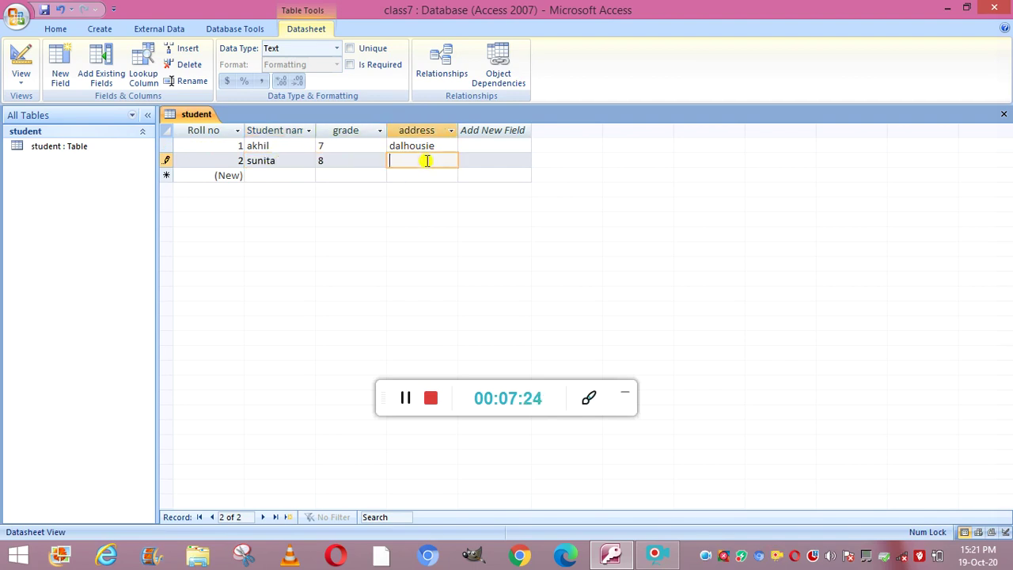
pyautogui.write('delhi')
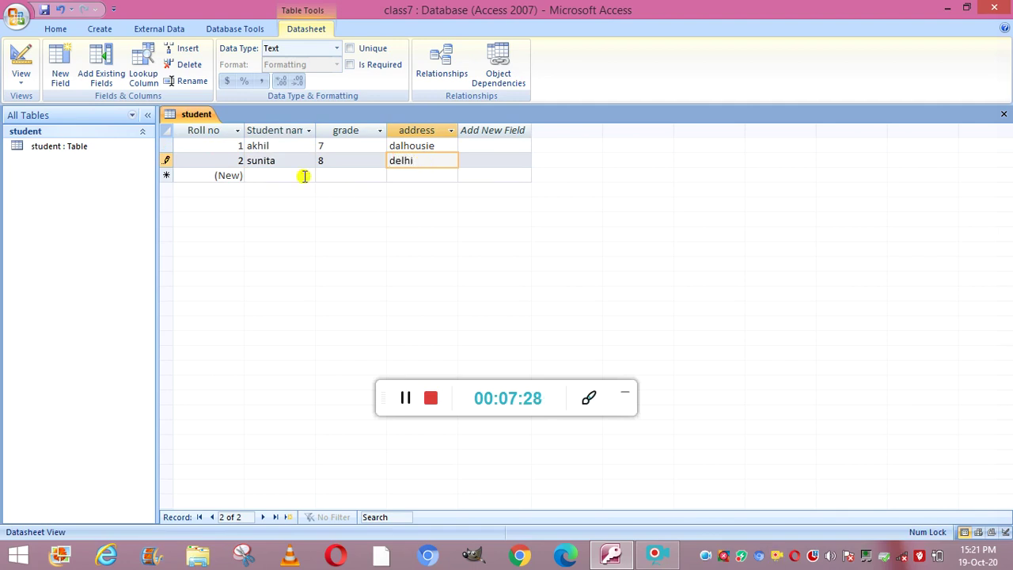
# Step: Fill in the third record with the student's first name, grade 9 and the student's address
pyautogui.click(286, 174)
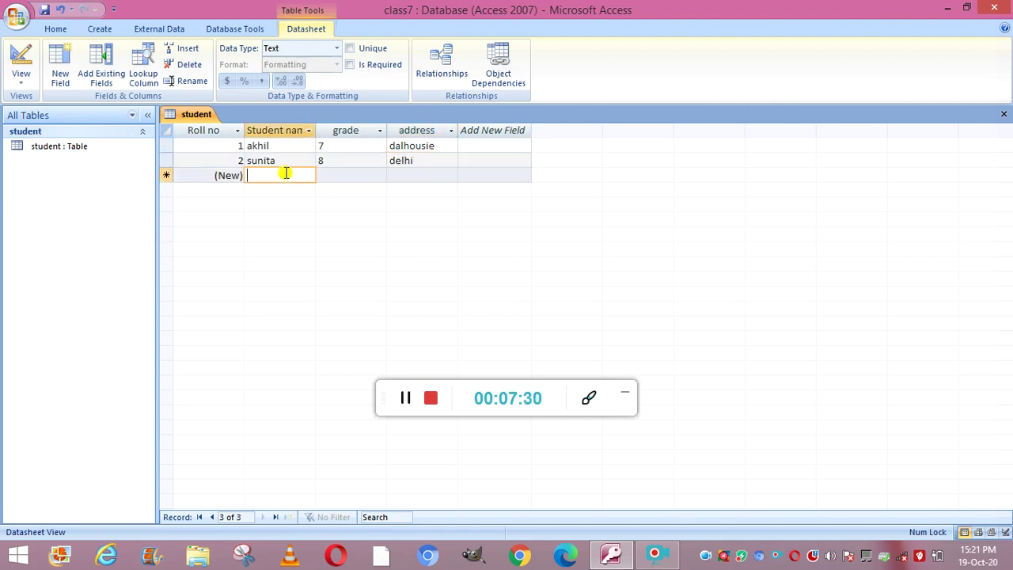
pyautogui.write('arushi')
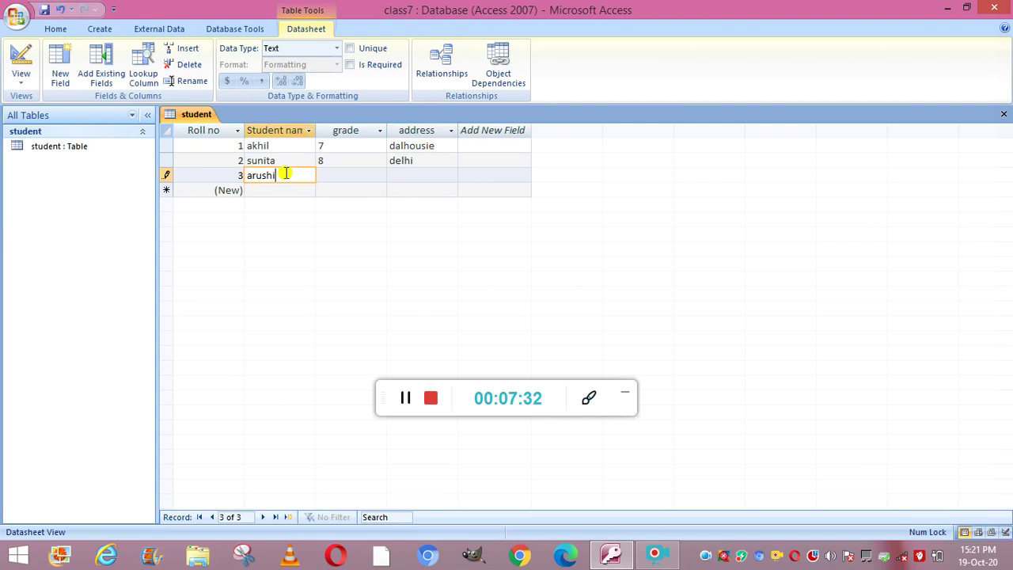
pyautogui.click(319, 178)
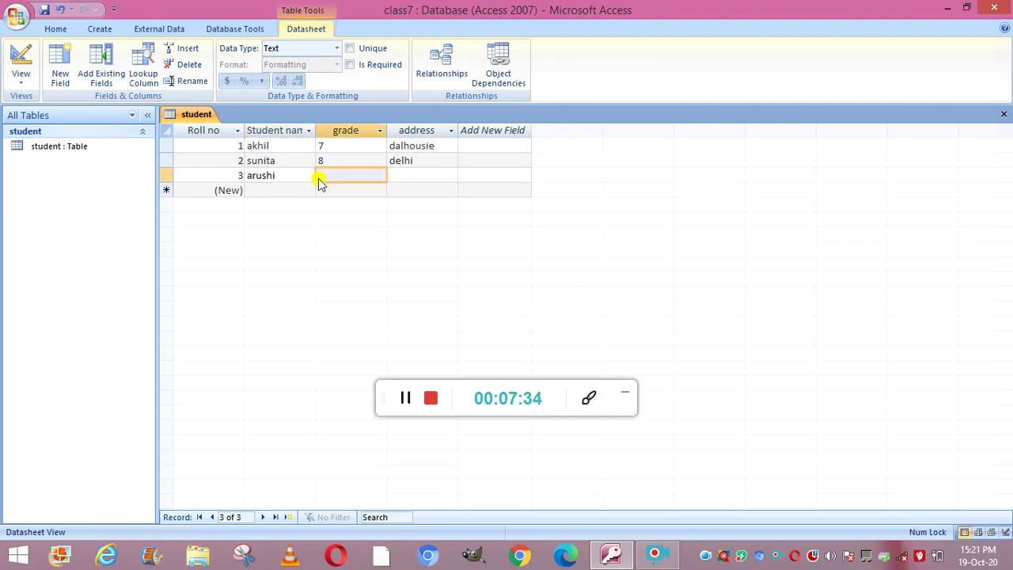
pyautogui.write('9')
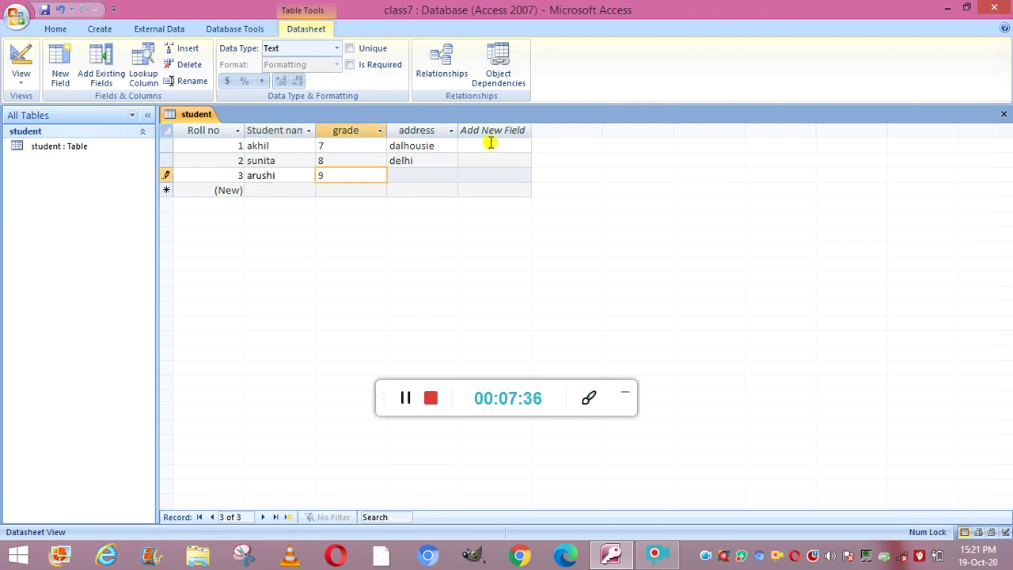
pyautogui.click(412, 177)
pyautogui.write('pune')
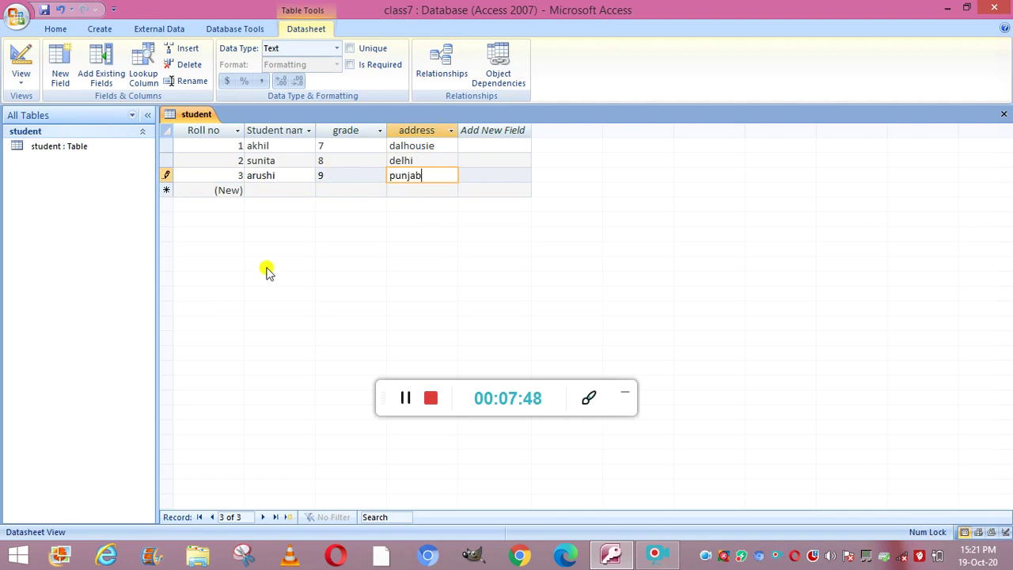
pyautogui.click(407, 400)
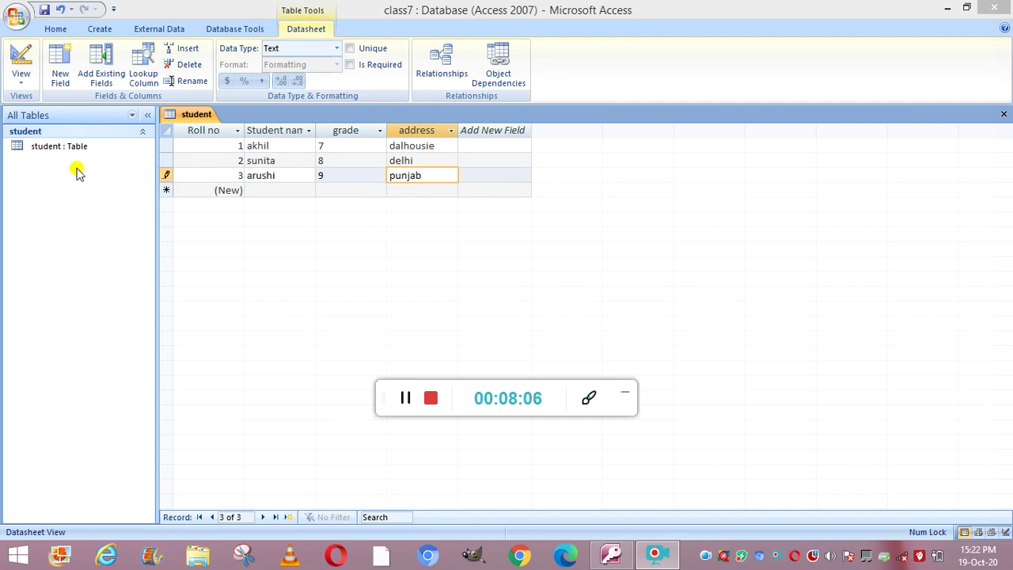
# Step: Start a new blank database and enter class7 as its file name
pyautogui.click(18, 17)
pyautogui.click(47, 49)
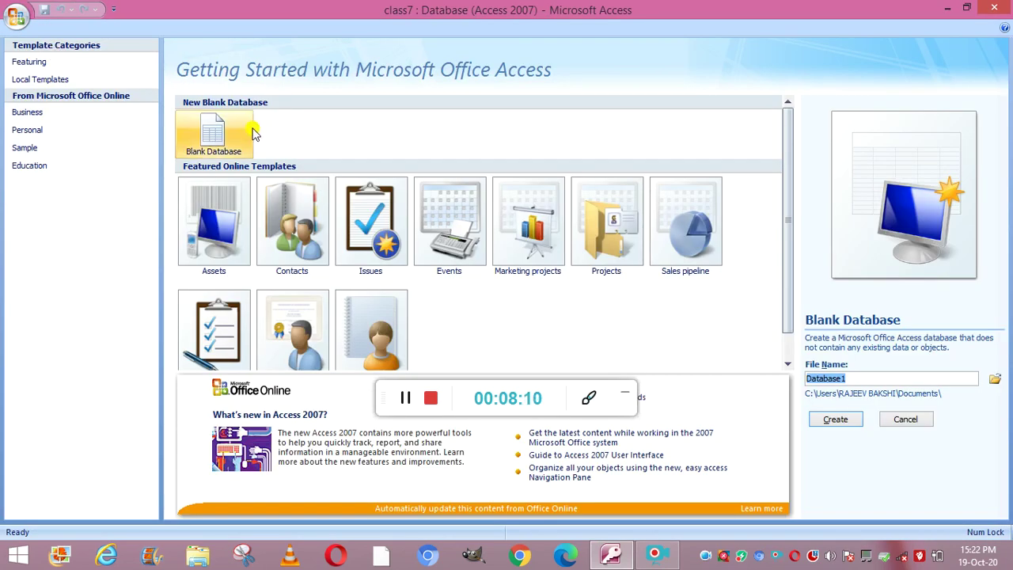
pyautogui.click(212, 141)
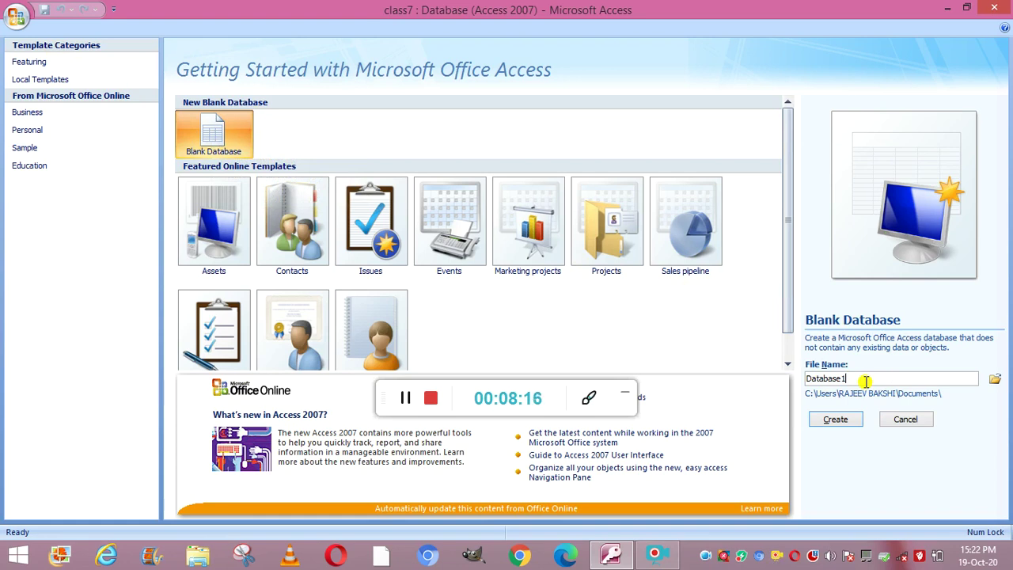
pyautogui.press('BackSpace')
pyautogui.press('BackSpace')
pyautogui.press('BackSpace')
pyautogui.press('BackSpace')
pyautogui.press('BackSpace')
pyautogui.press('BackSpace')
pyautogui.press('BackSpace')
pyautogui.press('BackSpace')
pyautogui.press('BackSpace')
pyautogui.write('class7')
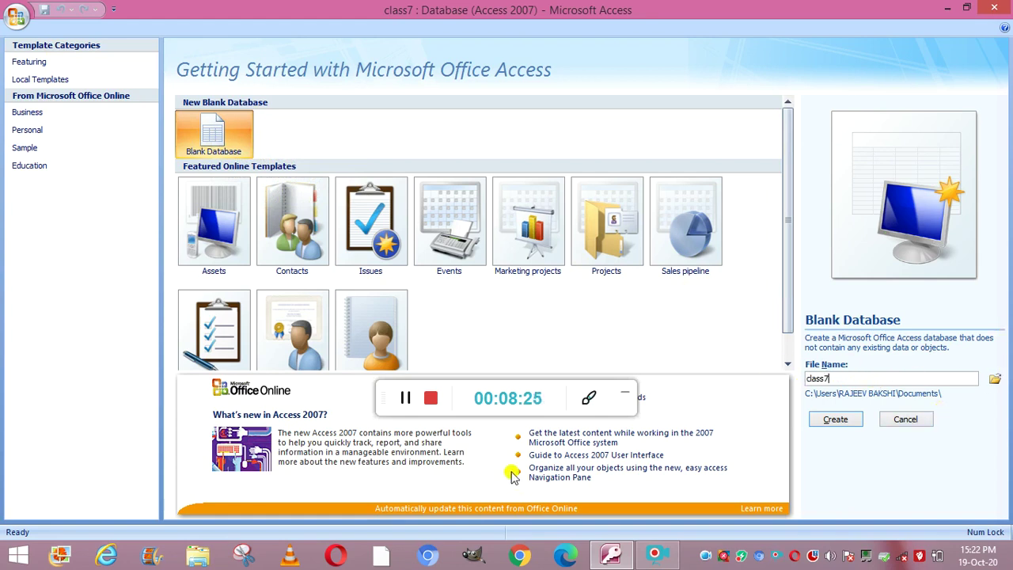
pyautogui.click(405, 397)
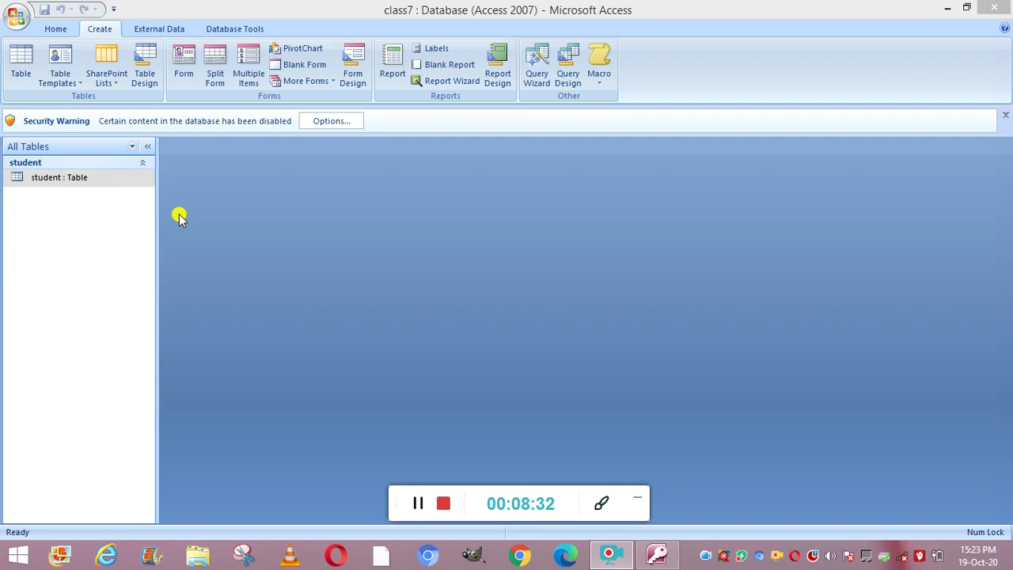
# Step: Start a new table in Design view and add a Roll No field with the AutoNumber data type
pyautogui.click(100, 29)
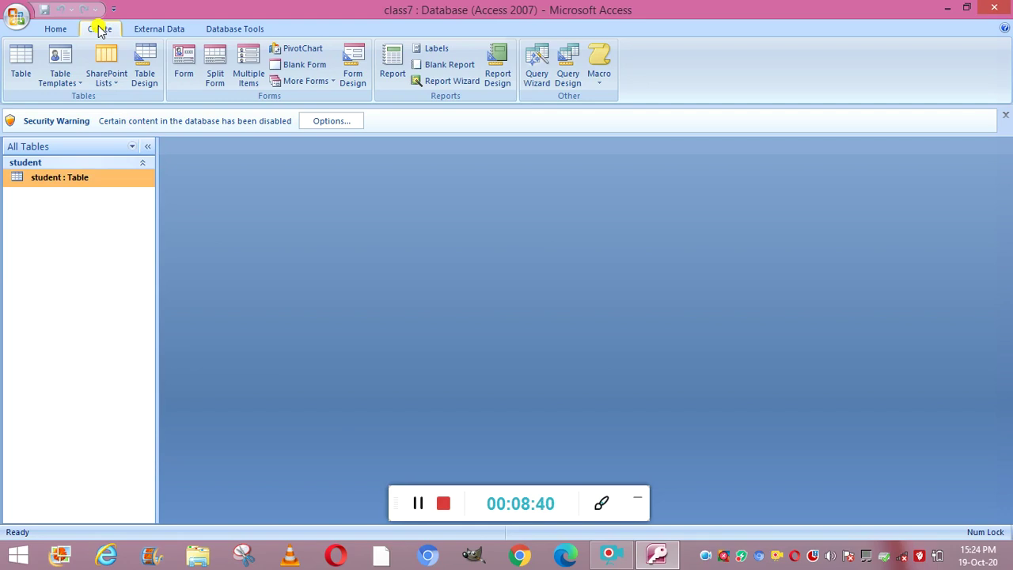
pyautogui.click(140, 77)
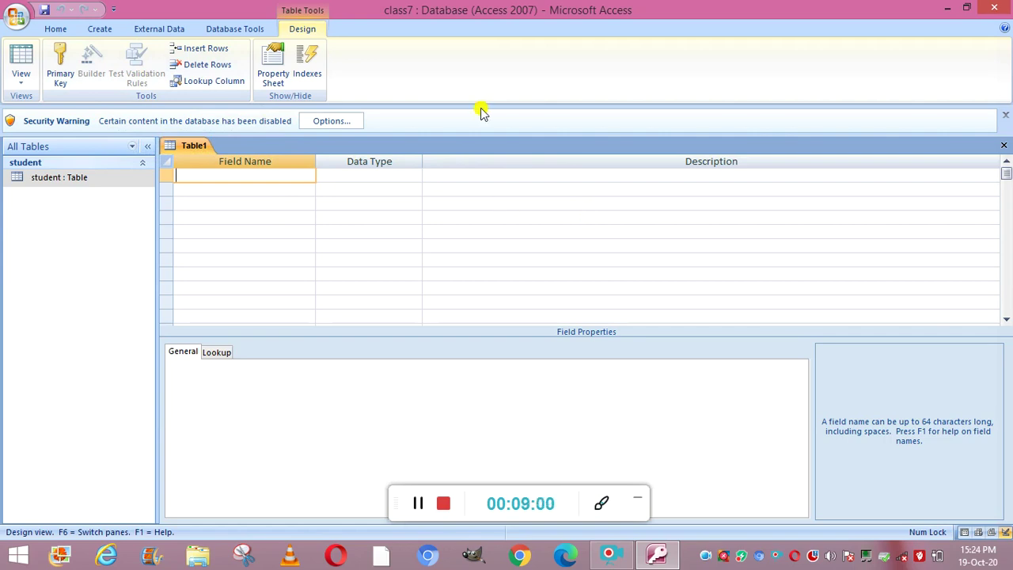
pyautogui.write('R')
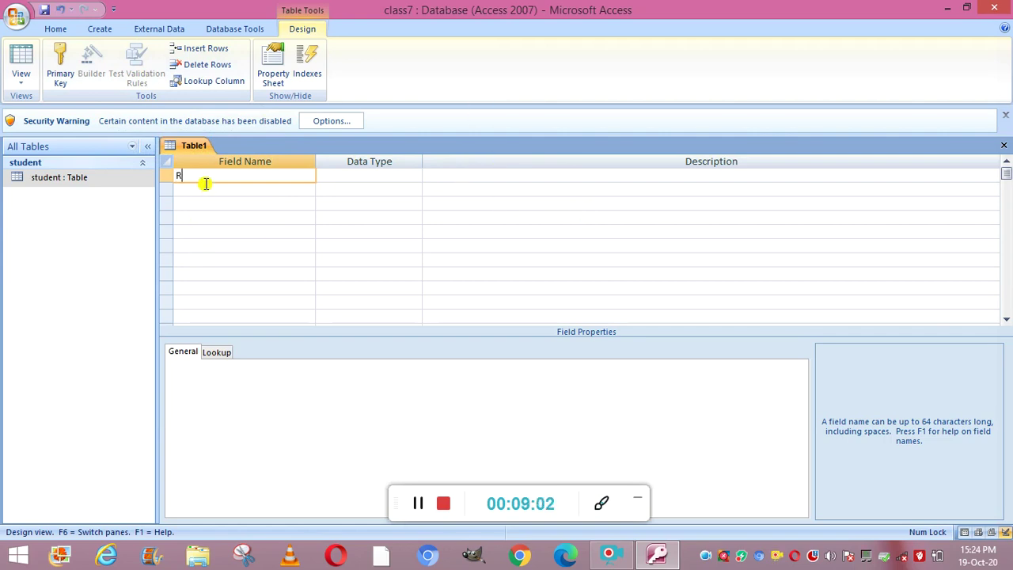
pyautogui.write('oll No')
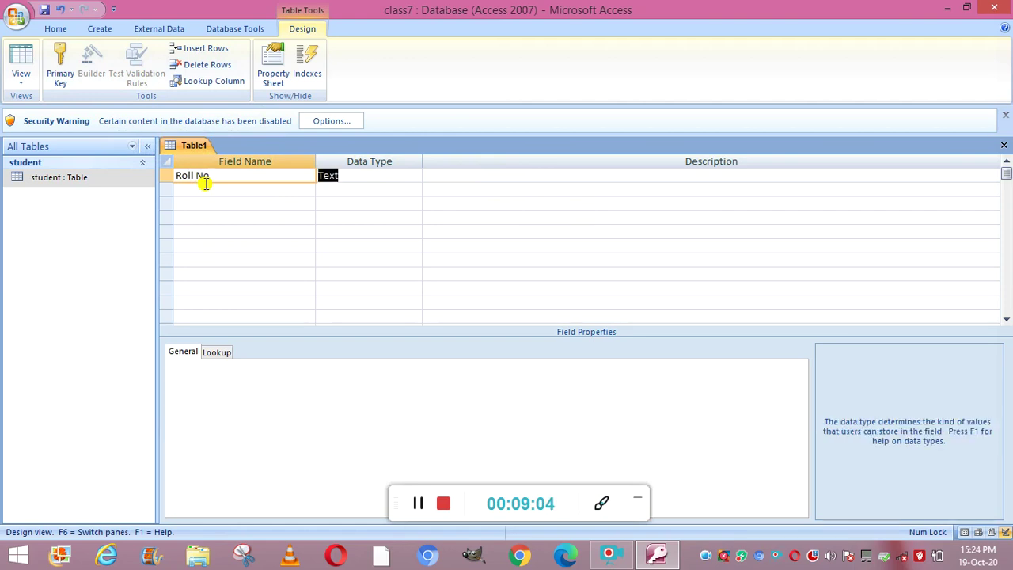
pyautogui.press('Tab')
pyautogui.click(414, 175)
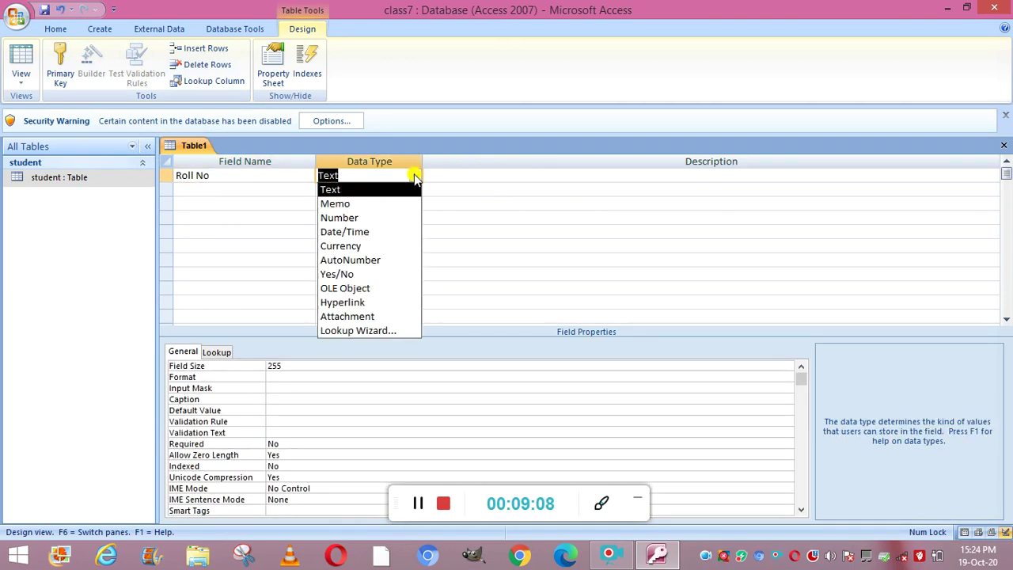
pyautogui.click(363, 261)
# Step: Add a Student Name field with the Text data type below Roll No
pyautogui.click(222, 192)
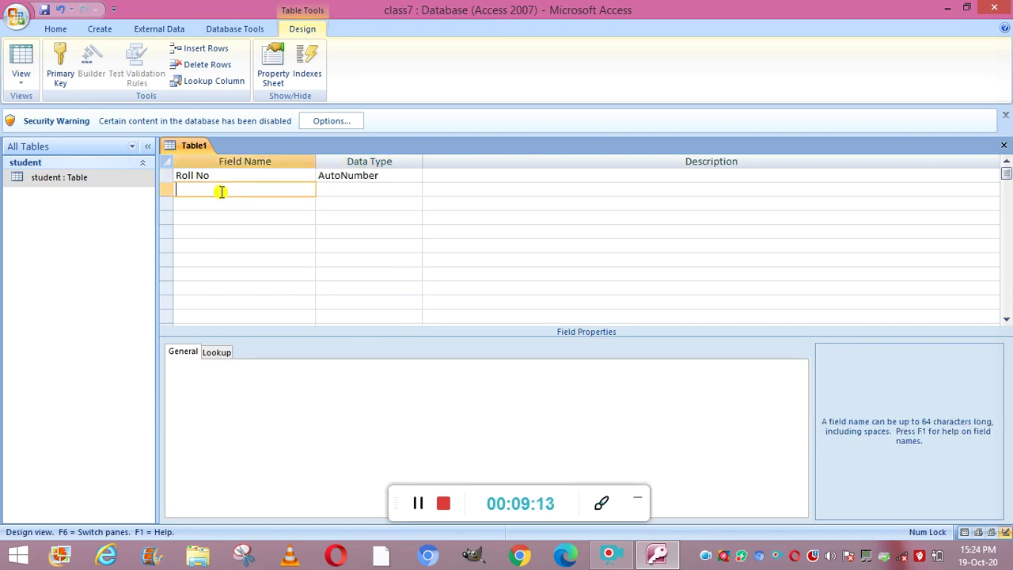
pyautogui.write('Student Name')
pyautogui.click(351, 193)
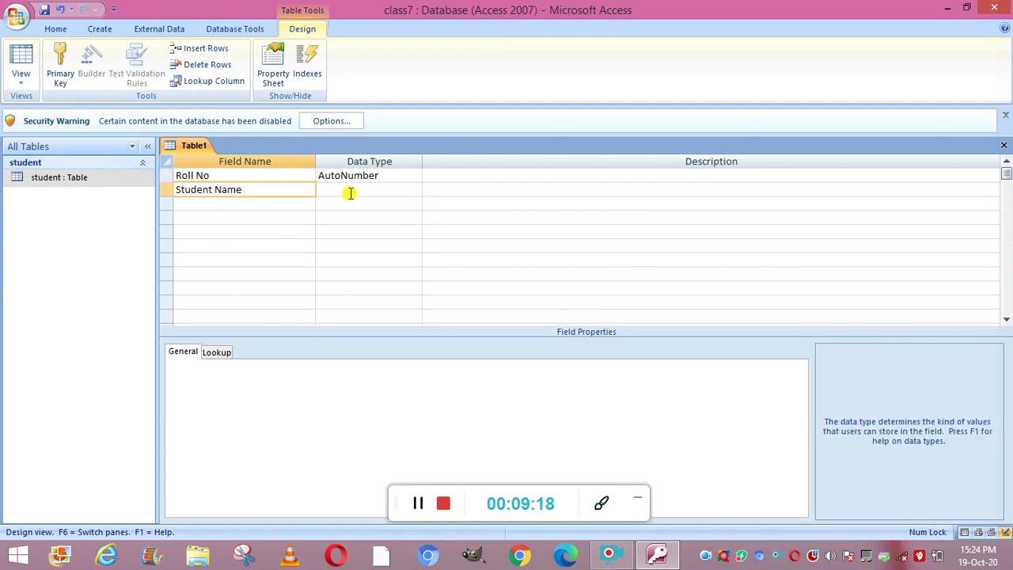
pyautogui.click(416, 191)
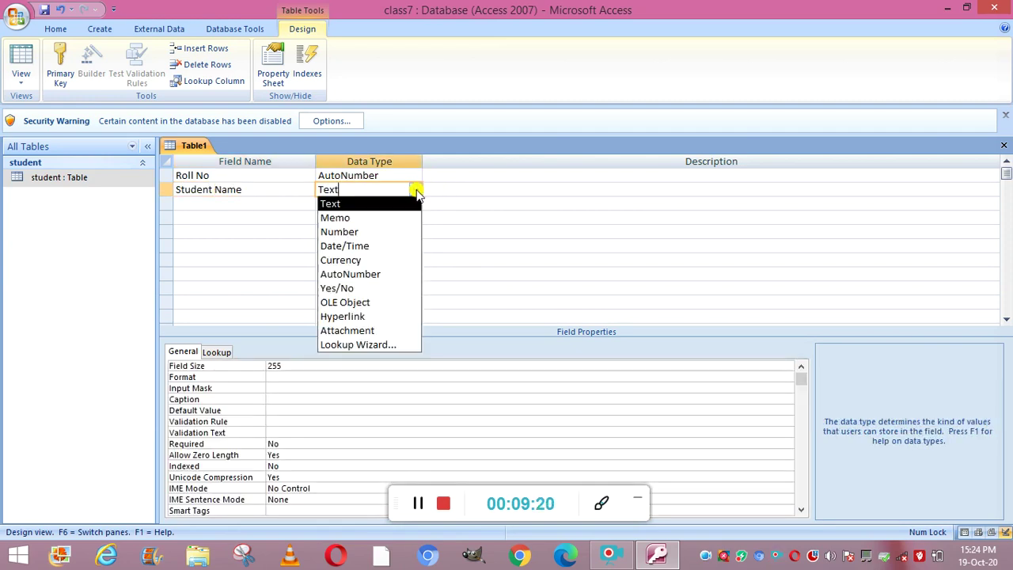
pyautogui.click(385, 200)
# Step: Add an English Marks field with the Number data type below Student Name
pyautogui.click(246, 203)
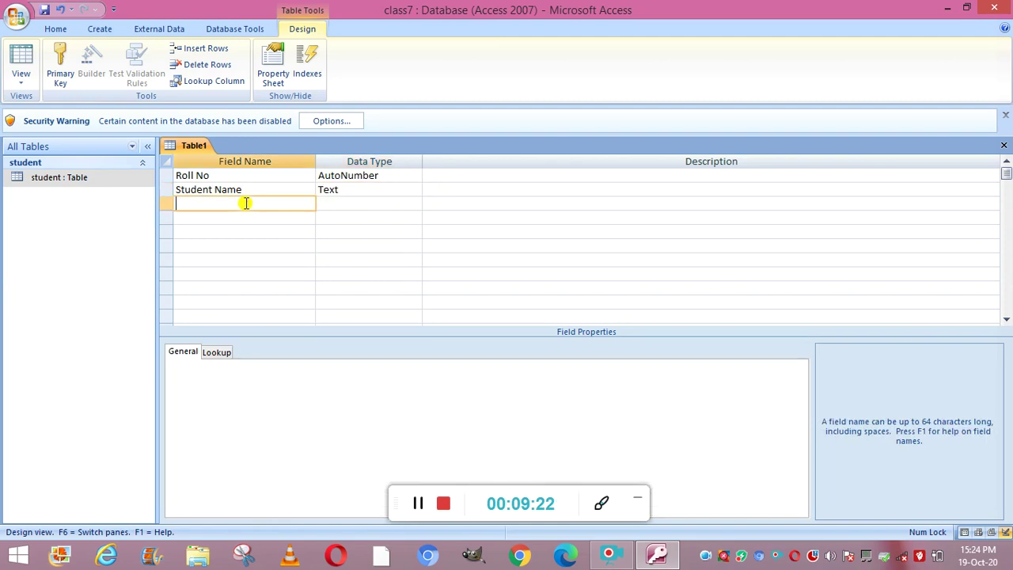
pyautogui.write('English Marks')
pyautogui.click(348, 205)
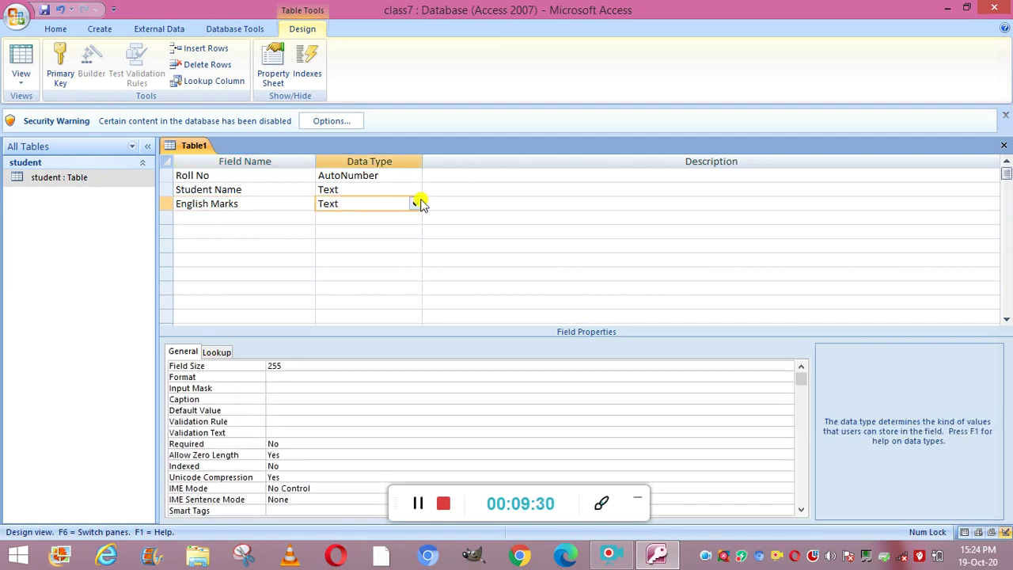
pyautogui.click(417, 204)
pyautogui.click(378, 245)
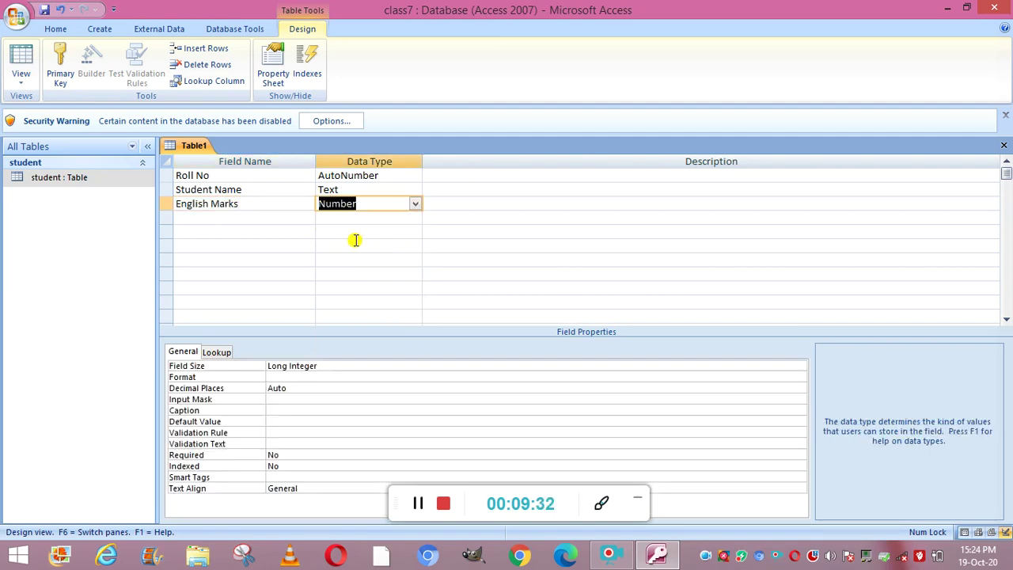
# Step: Add a Maths Marks field with the Number data type below English Marks
pyautogui.click(265, 222)
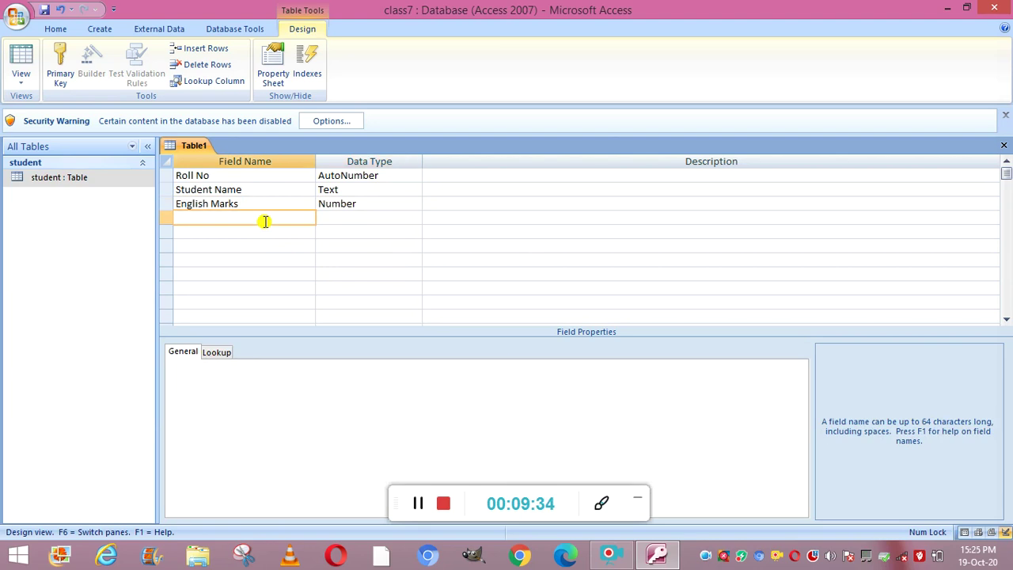
pyautogui.write('Maths mRaks')
pyautogui.press('BackSpace')
pyautogui.press('BackSpace')
pyautogui.press('BackSpace')
pyautogui.press('BackSpace')
pyautogui.press('BackSpace')
pyautogui.write('Marks')
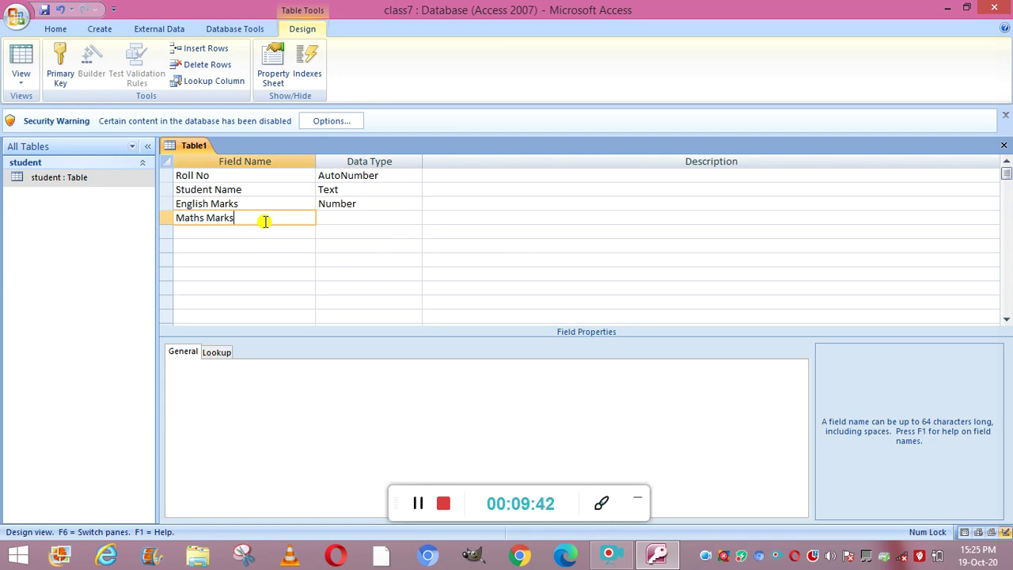
pyautogui.click(370, 217)
pyautogui.click(419, 222)
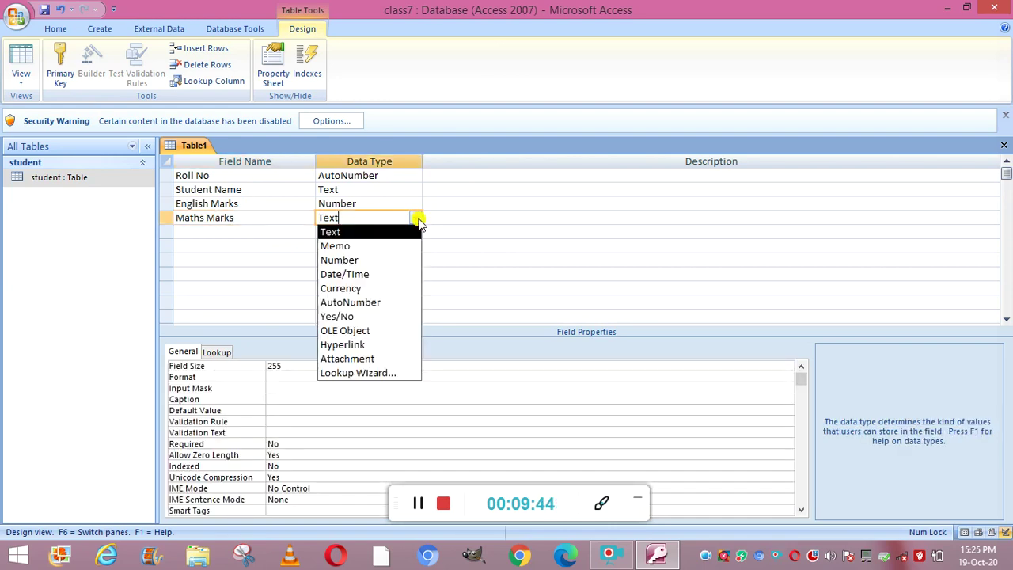
pyautogui.click(380, 260)
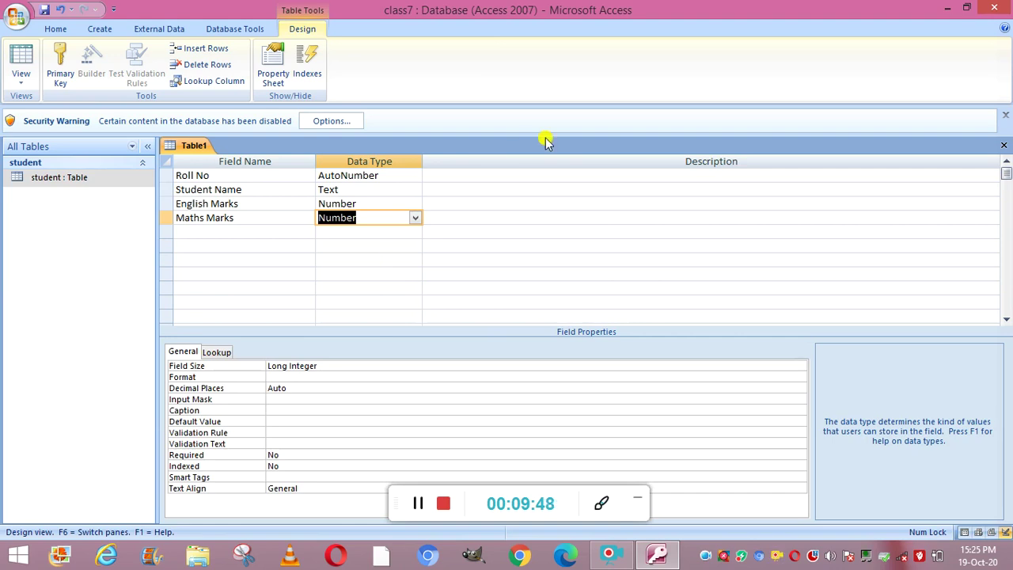
# Step: Describe the Roll No field as "enter student's roll no" and the Student Name field as "enter student's name"
pyautogui.click(450, 179)
pyautogui.write('enter student')
pyautogui.press('BackSpace')
pyautogui.write("'s roll no")
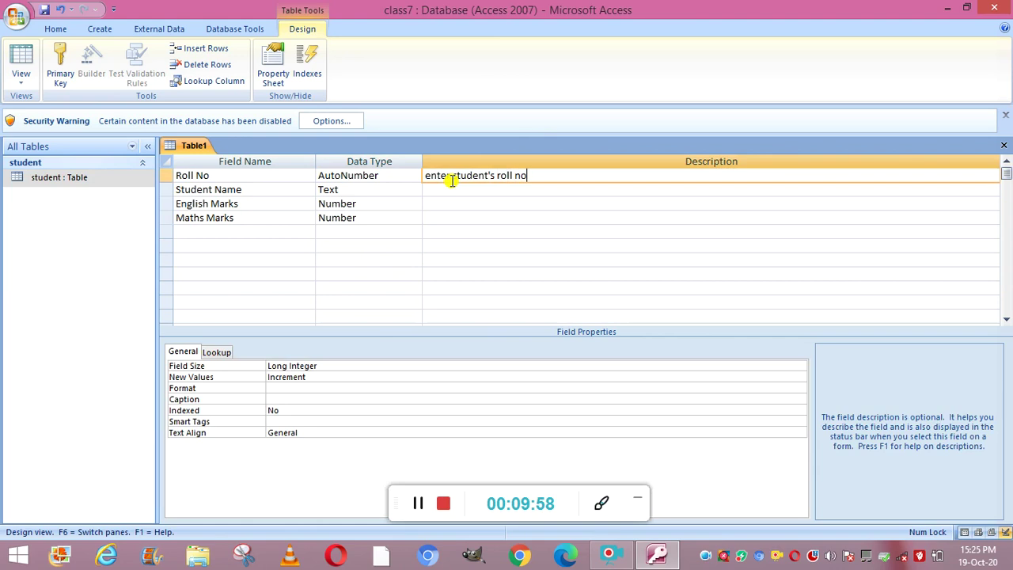
pyautogui.click(459, 191)
pyautogui.write('enter ')
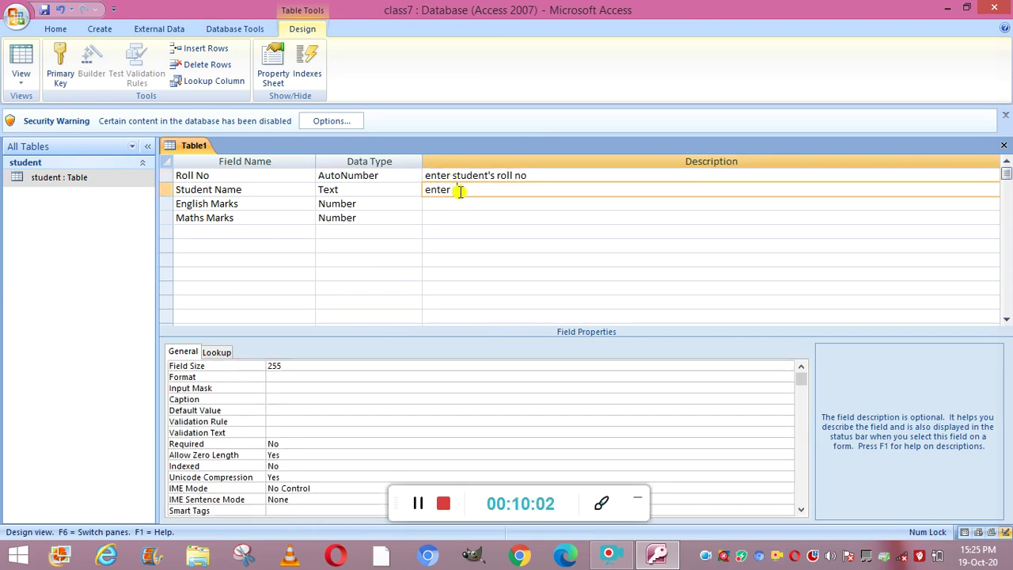
pyautogui.write("student's name")
# Step: Describe the English Marks field as "enter student's english marks"
pyautogui.click(460, 206)
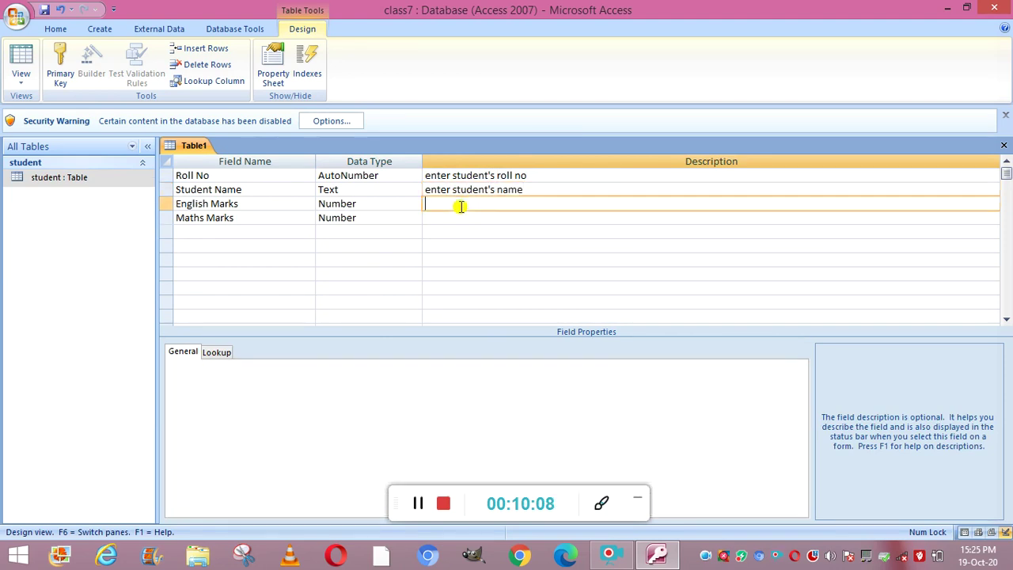
pyautogui.write('enter')
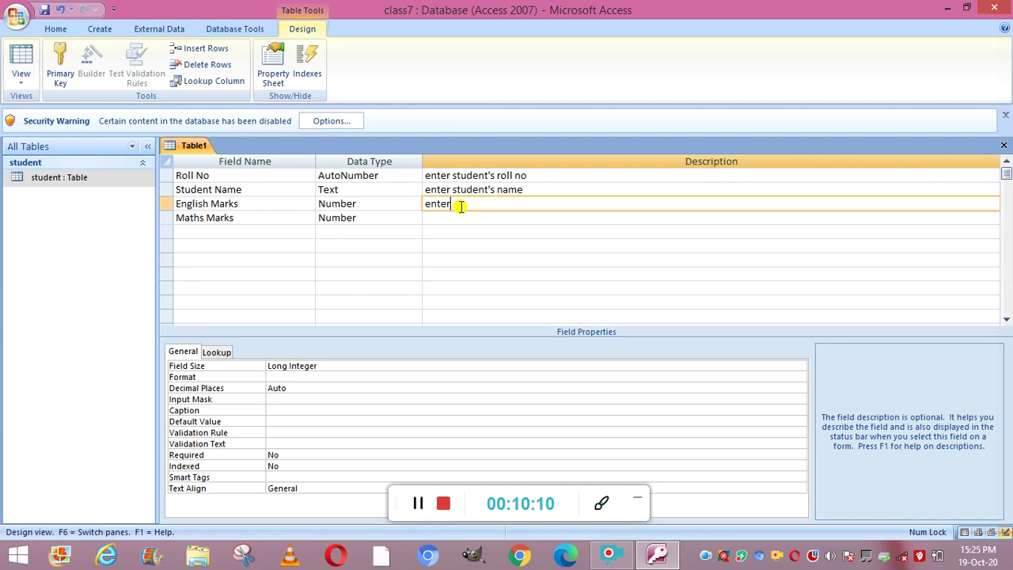
pyautogui.write('en')
pyautogui.write("t's english mark")
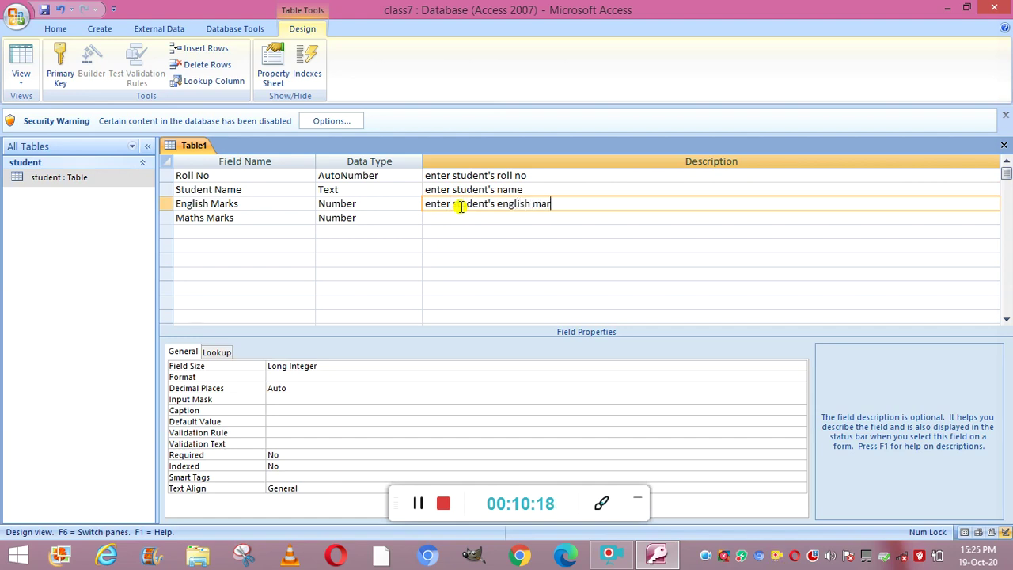
pyautogui.write('s')
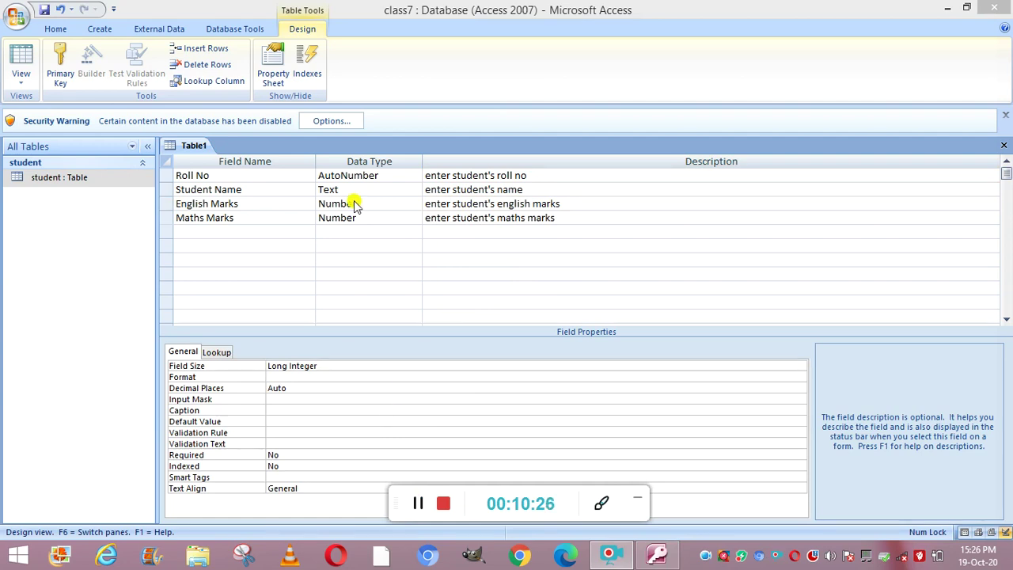
# Step: Save the new marks table under the name student1
pyautogui.click(16, 16)
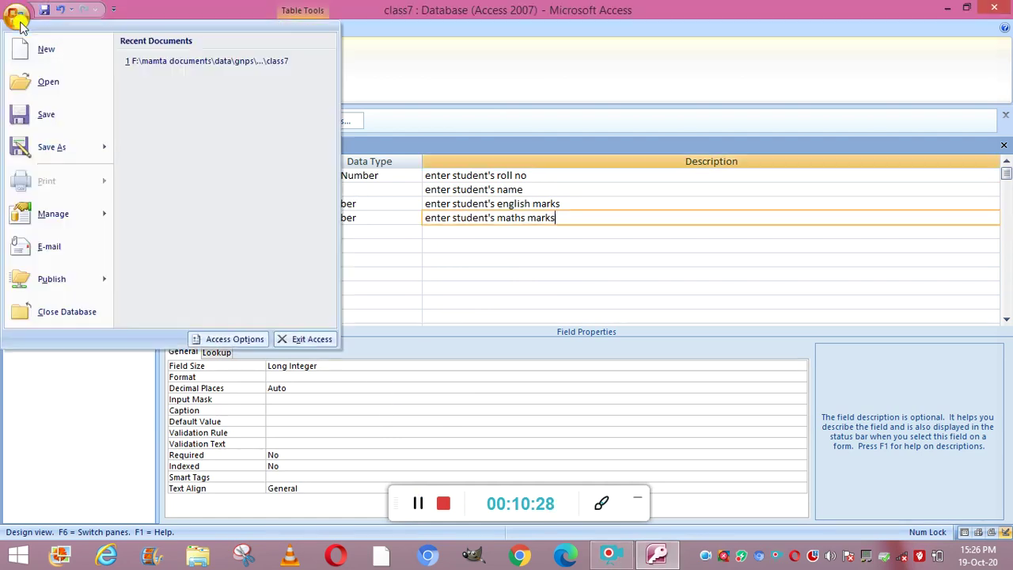
pyautogui.click(49, 115)
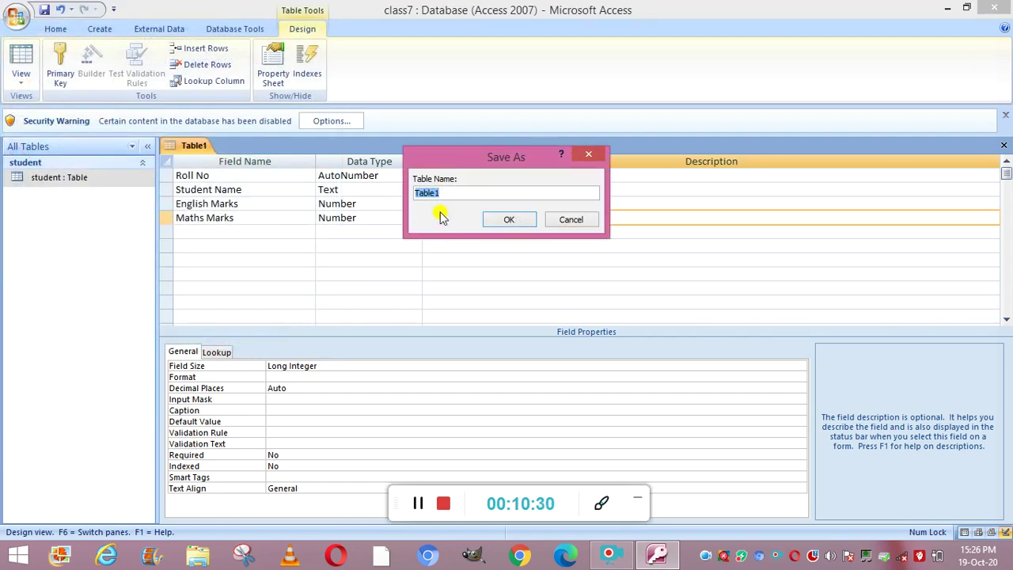
pyautogui.press('BackSpace')
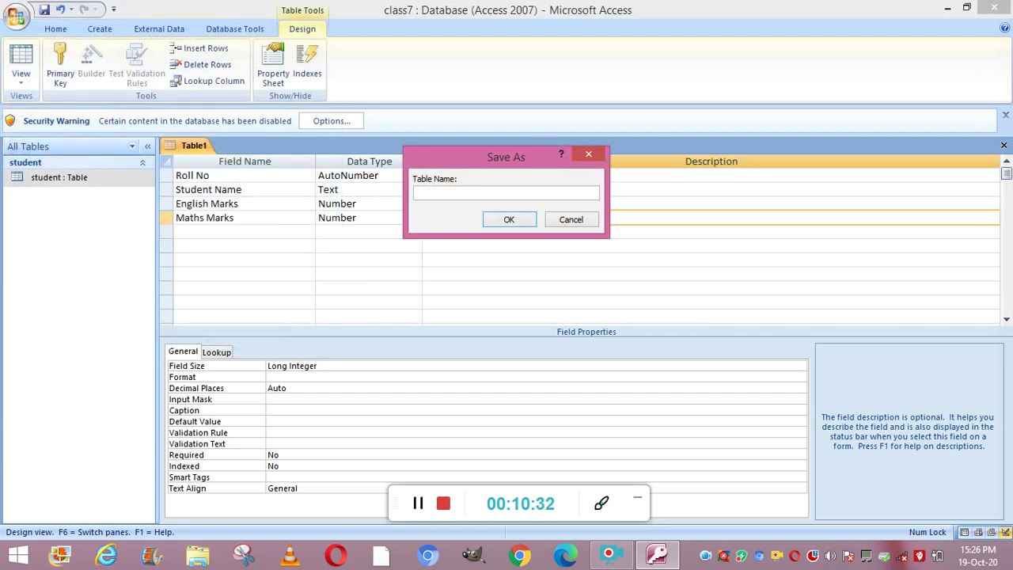
pyautogui.write('studen')
pyautogui.press('BackSpace')
pyautogui.press('BackSpace')
pyautogui.press('BackSpace')
pyautogui.write('dent2')
pyautogui.click(498, 217)
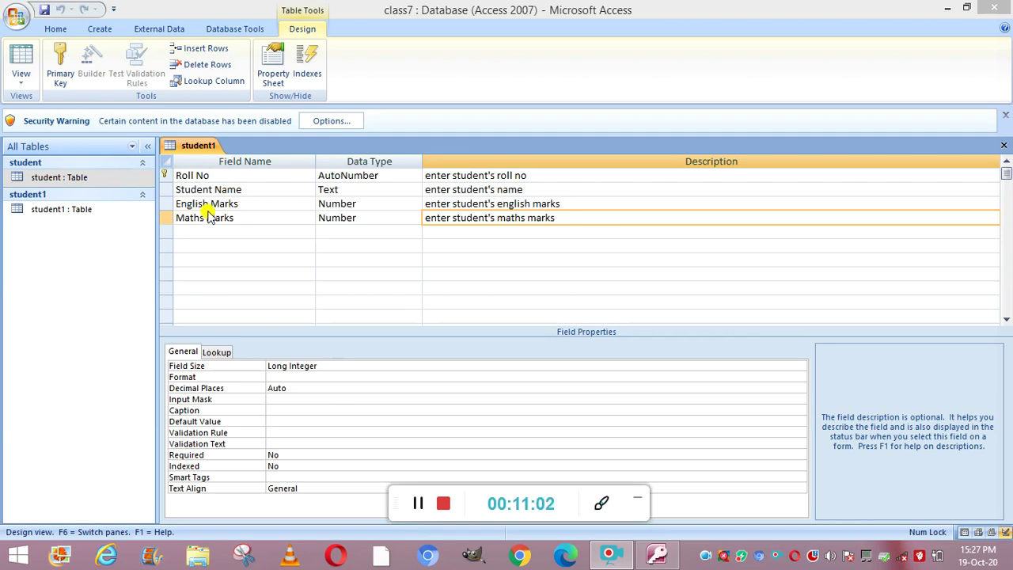
# Step: Clear the primary key on the Roll No field and set it on that field again
pyautogui.click(167, 178)
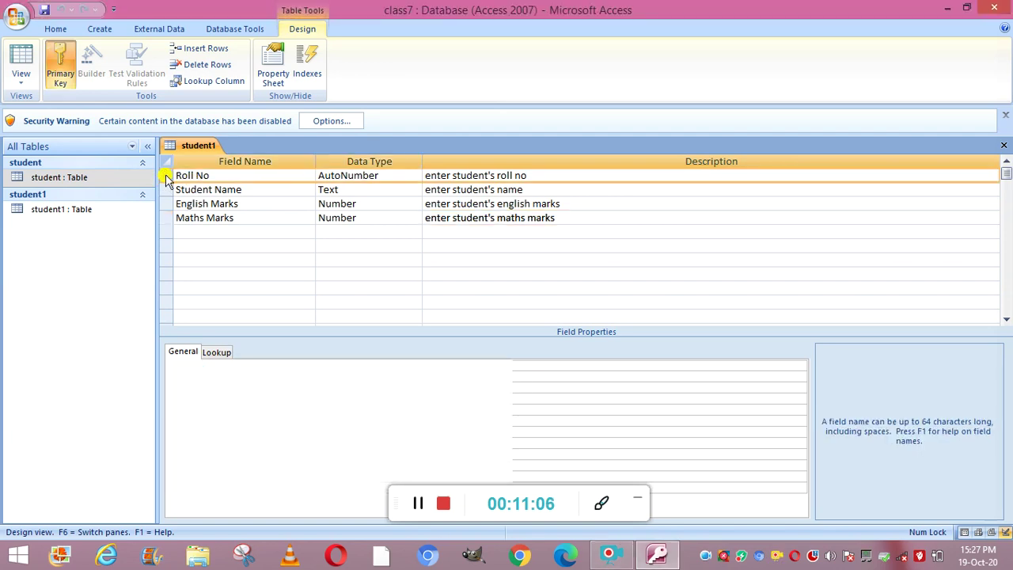
pyautogui.rightClick(166, 179)
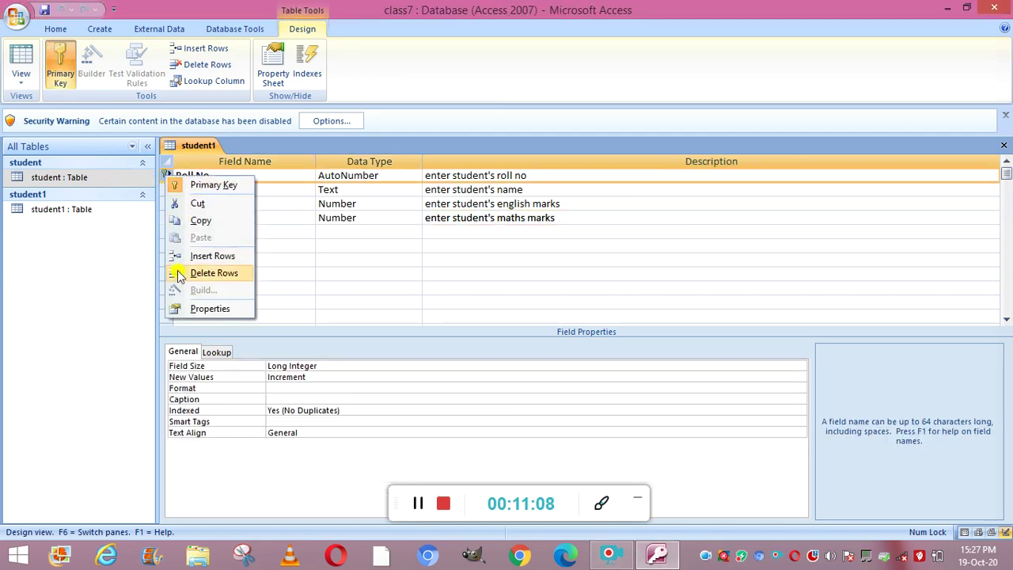
pyautogui.click(213, 185)
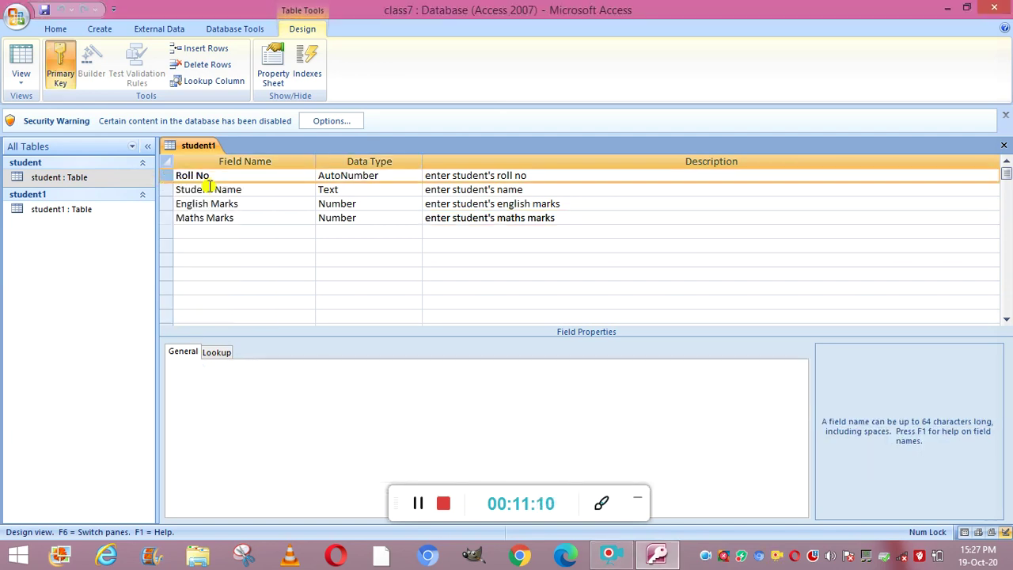
pyautogui.rightClick(169, 179)
pyautogui.click(208, 187)
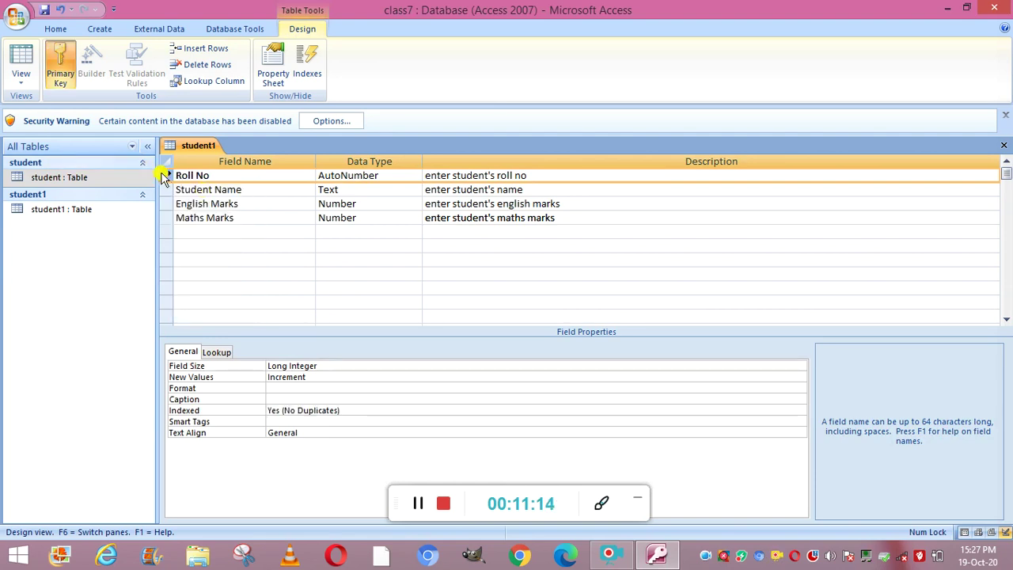
pyautogui.click(169, 186)
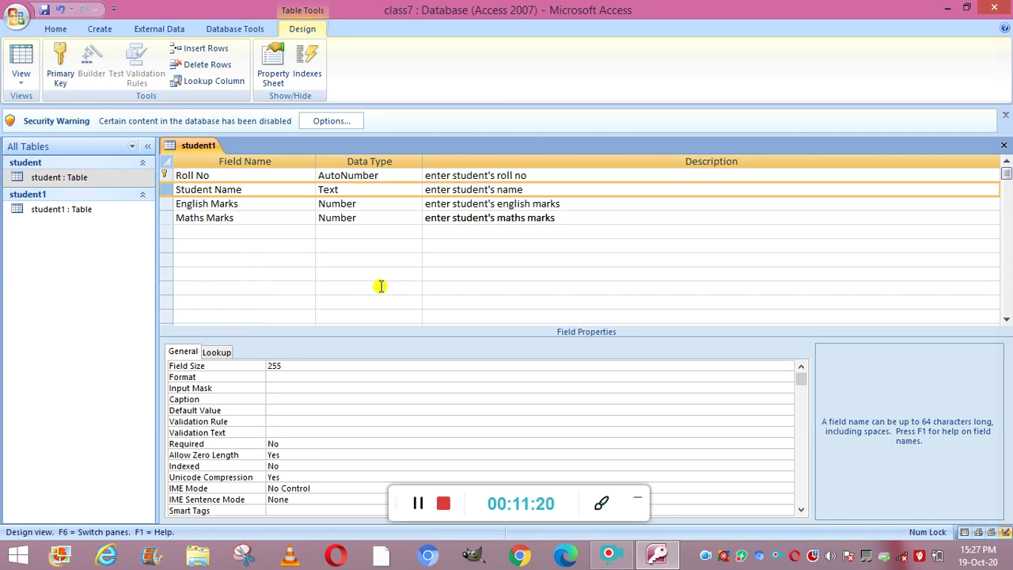
pyautogui.click(418, 503)
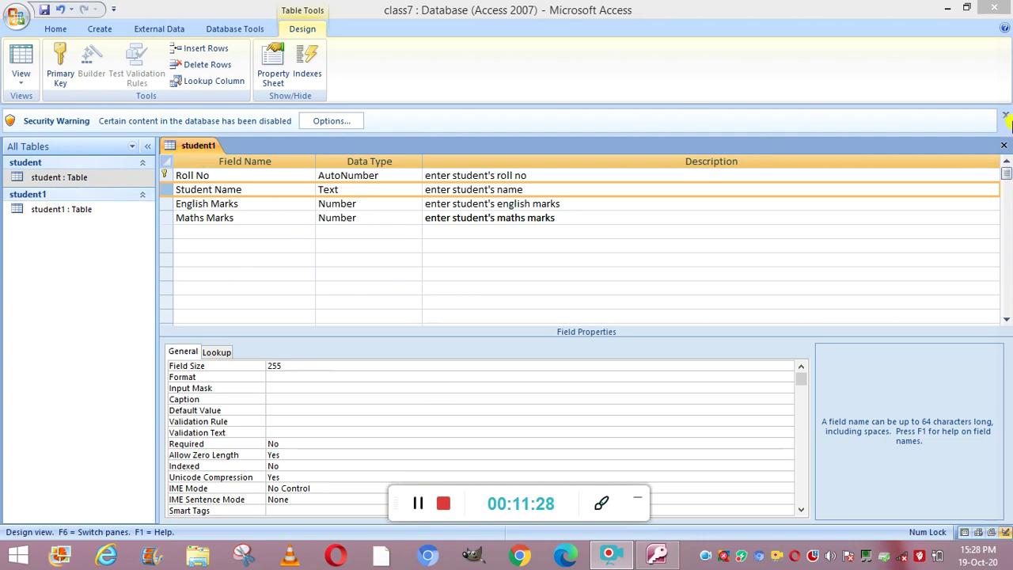
# Step: Close the student1 design with its changes saved and reopen the table in Datasheet view
pyautogui.click(1003, 144)
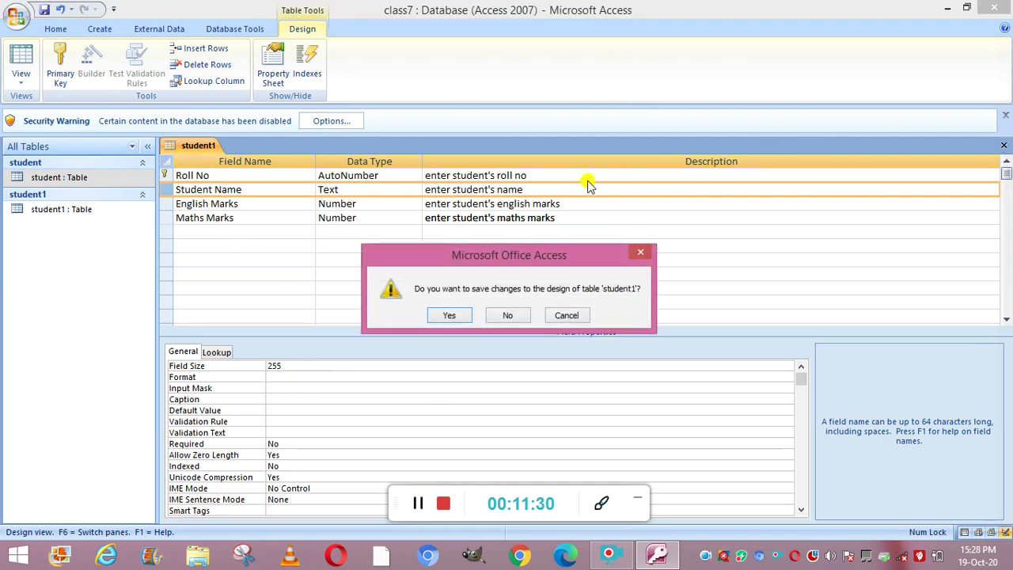
pyautogui.click(449, 315)
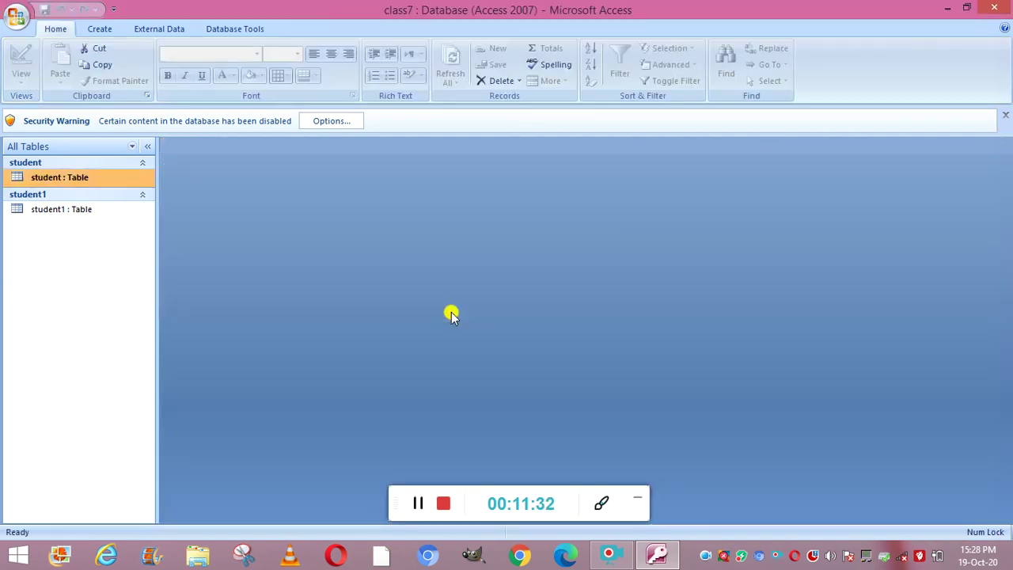
pyautogui.click(66, 212)
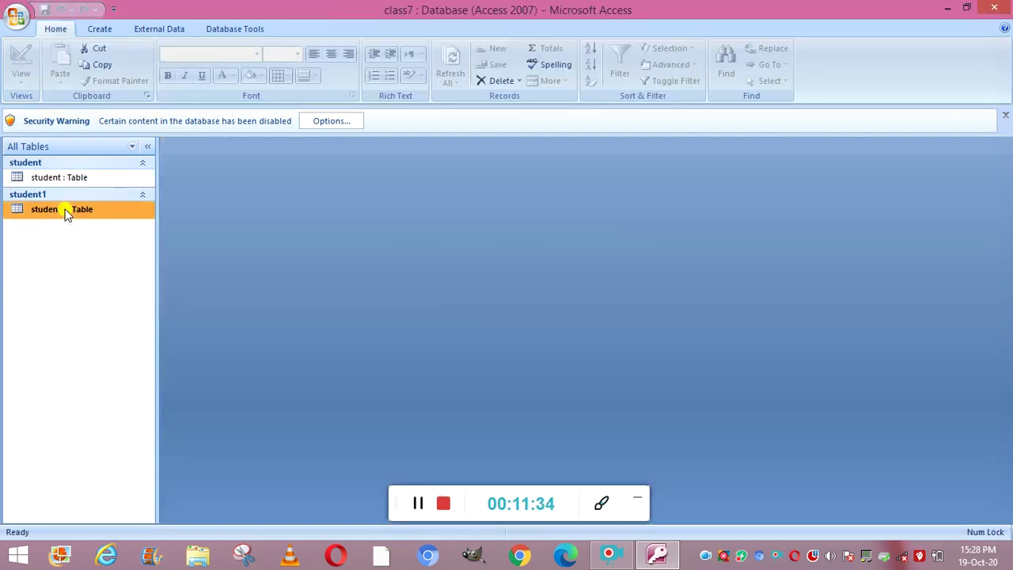
pyautogui.doubleClick(67, 212)
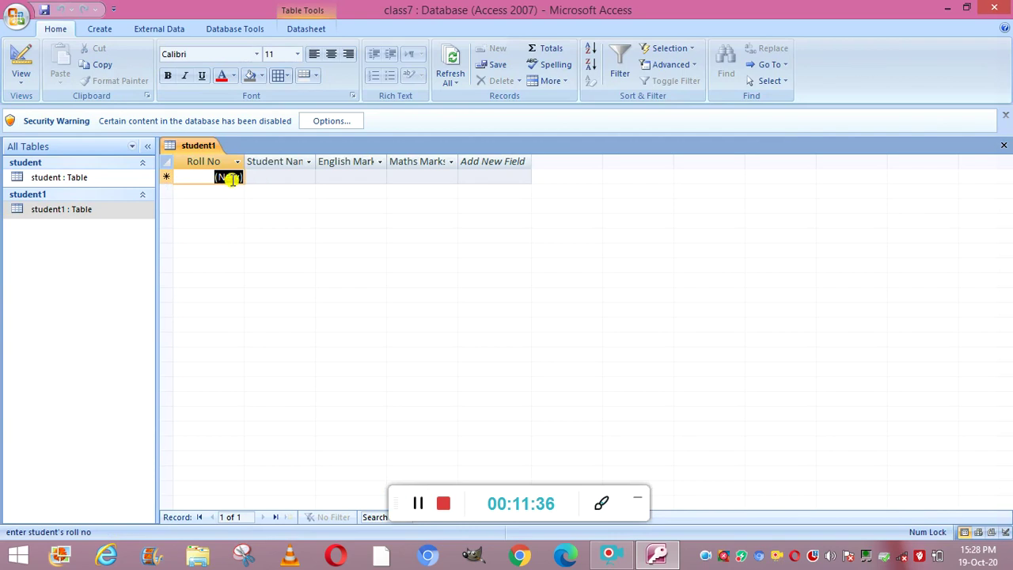
# Step: Enter the first student1 record with the student's name, English marks 45 and Maths marks 50
pyautogui.click(258, 182)
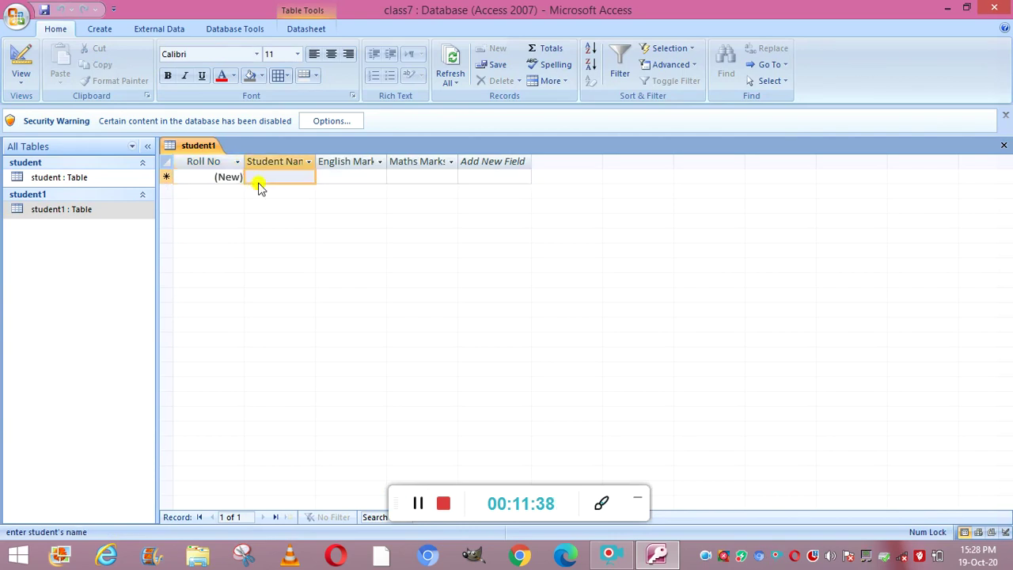
pyautogui.write('manish')
pyautogui.press('Tab')
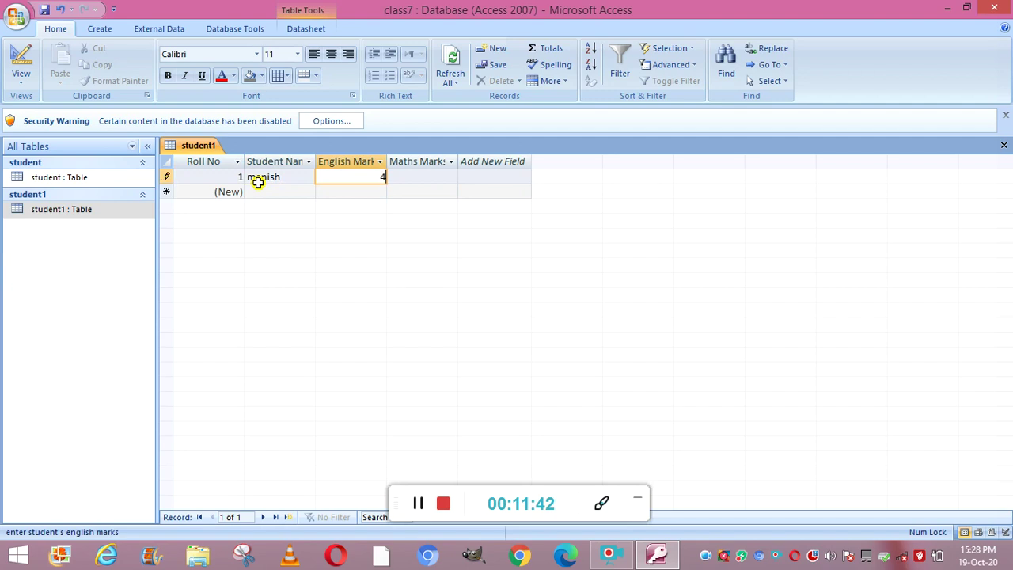
pyautogui.click(422, 180)
pyautogui.write('50')
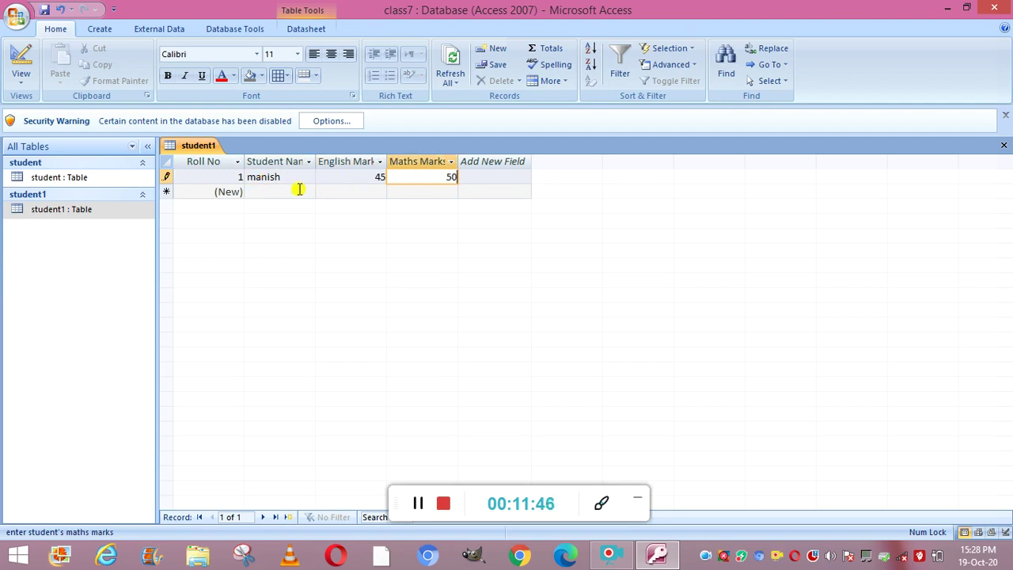
# Step: Add a second record with the student's name, English marks 60 and Maths marks 70, and close the table
pyautogui.click(299, 191)
pyautogui.write('arunima')
pyautogui.click(336, 189)
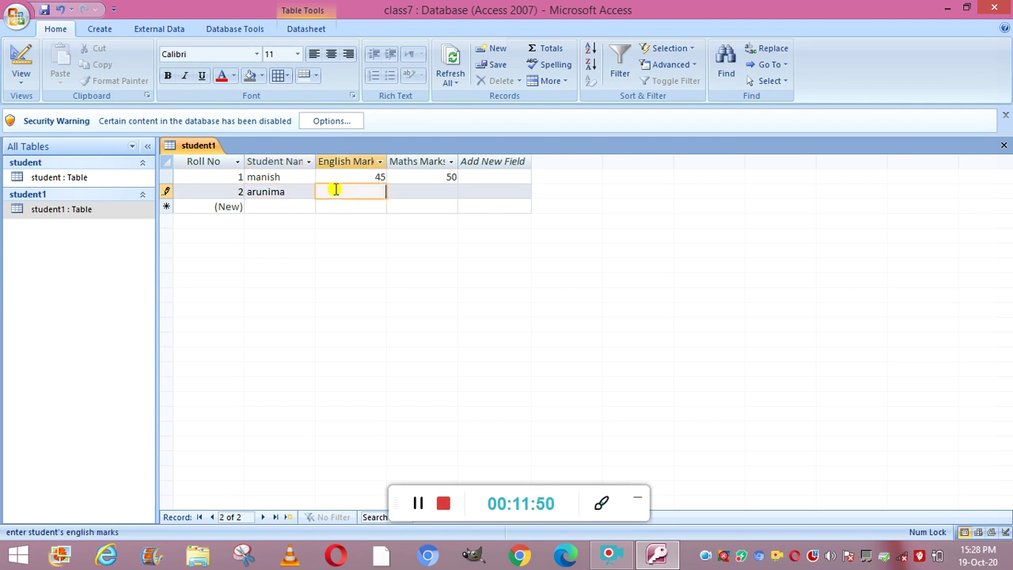
pyautogui.write('60')
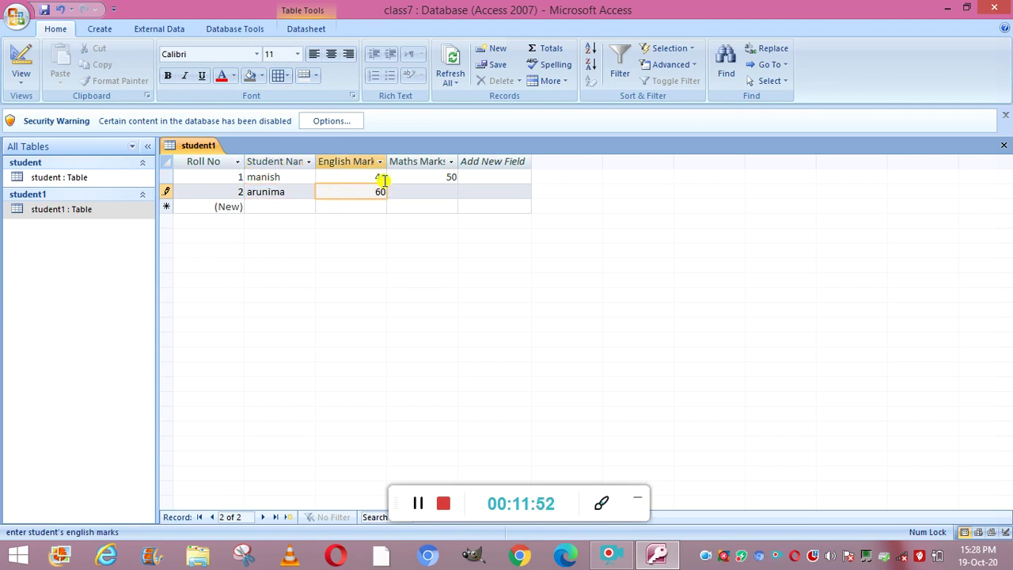
pyautogui.click(409, 190)
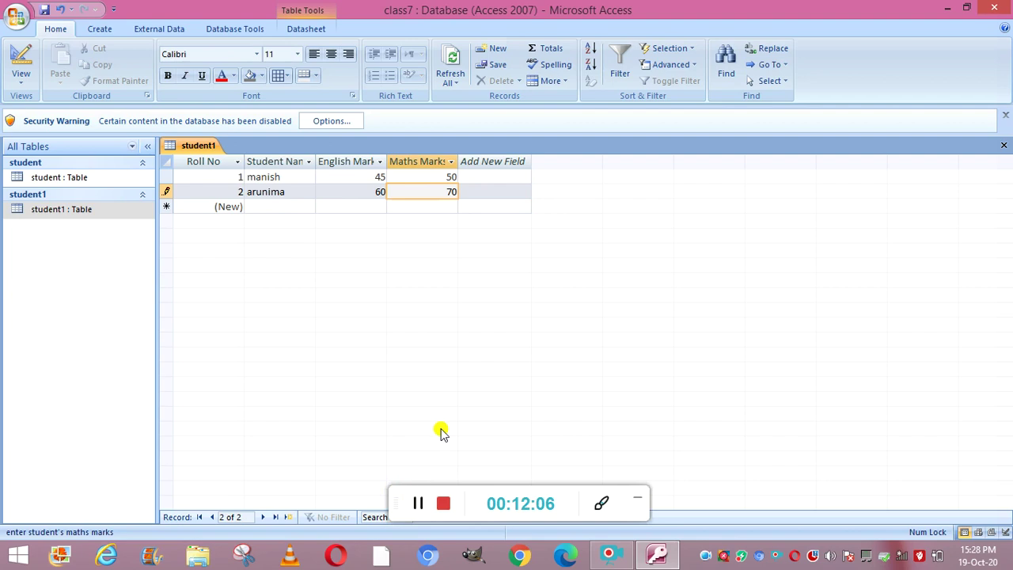
pyautogui.click(419, 504)
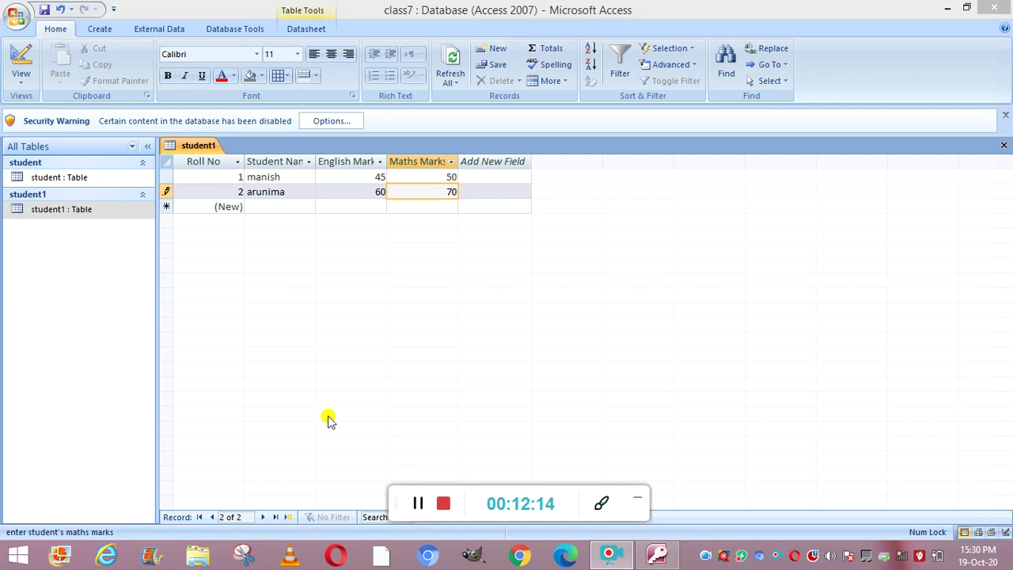
pyautogui.click(1004, 146)
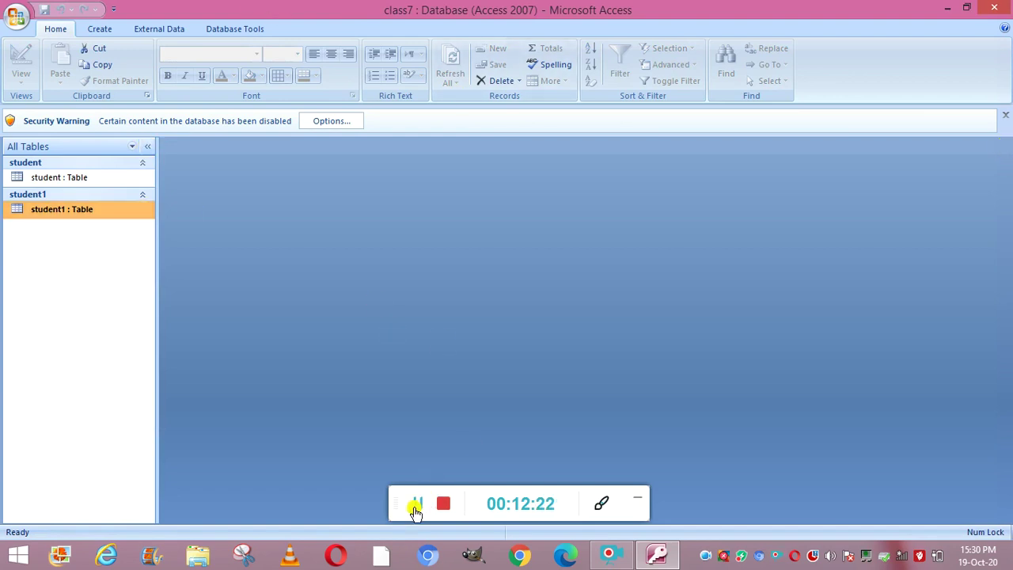
# Step: Open the database's Relationships layout and add the student and student1 tables to it
pyautogui.hotkey('alt', 'a')
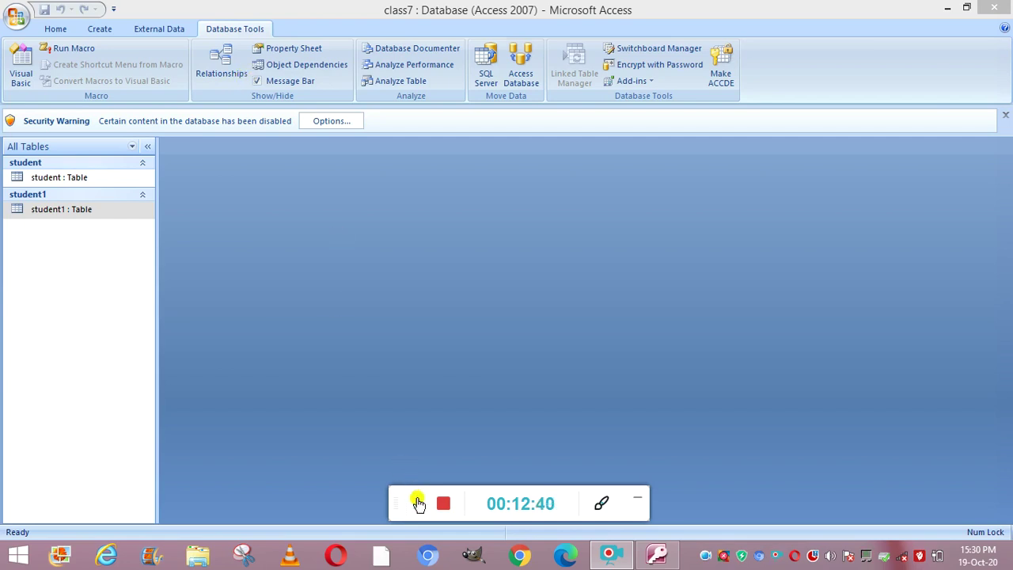
pyautogui.click(219, 72)
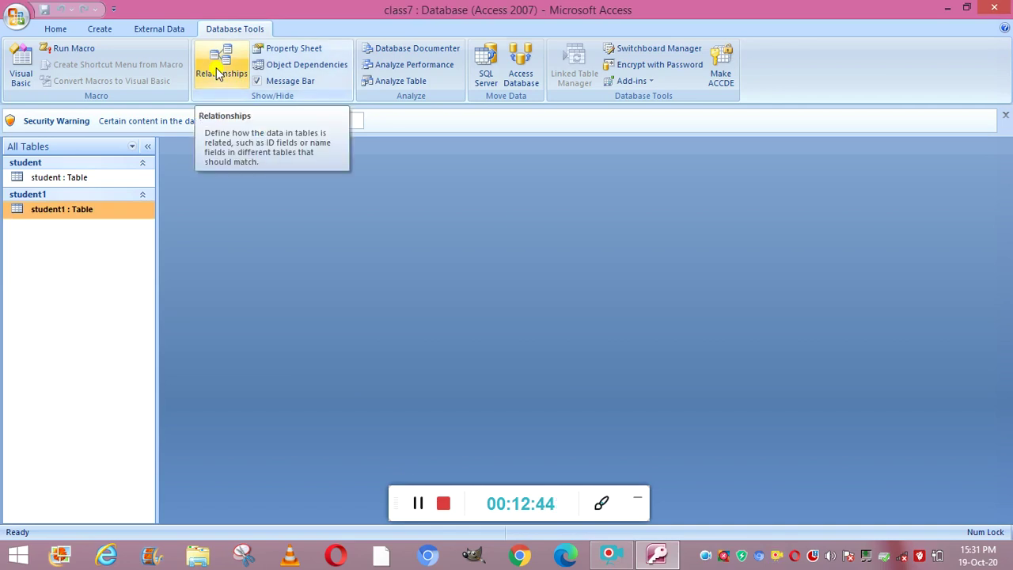
pyautogui.click(219, 71)
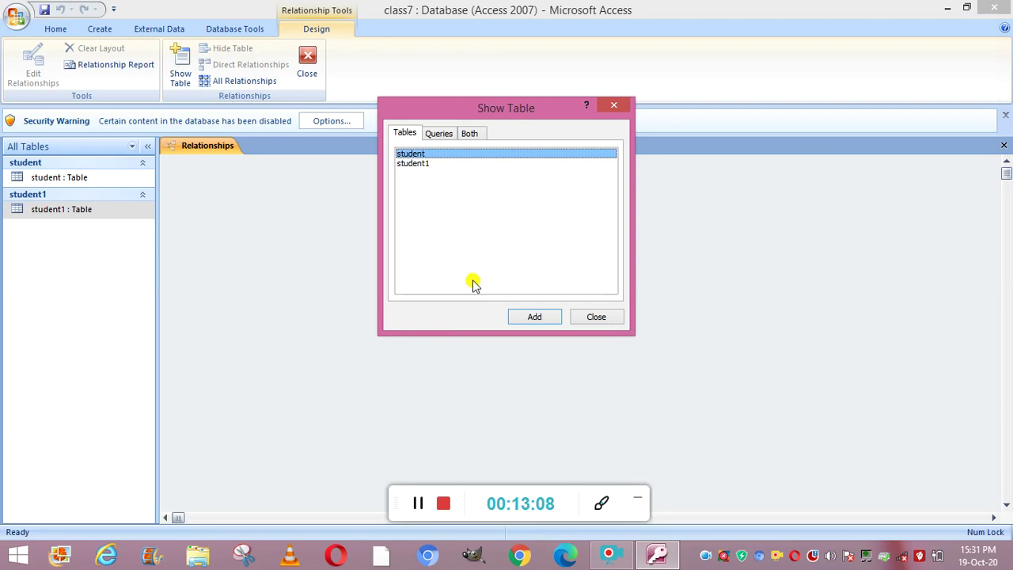
pyautogui.keyDown('shift'); pyautogui.click(431, 166); pyautogui.keyUp('shift')
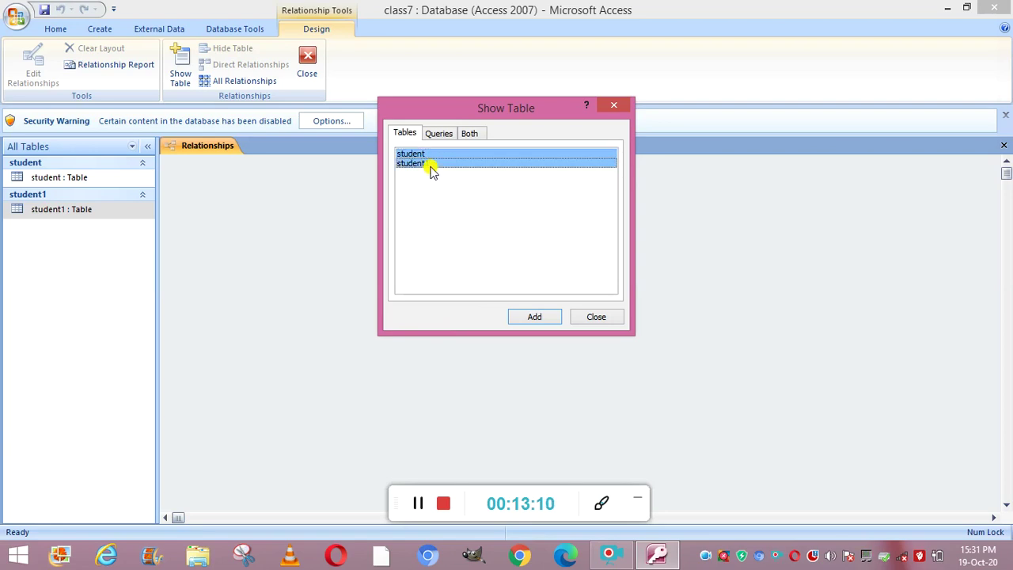
pyautogui.click(527, 317)
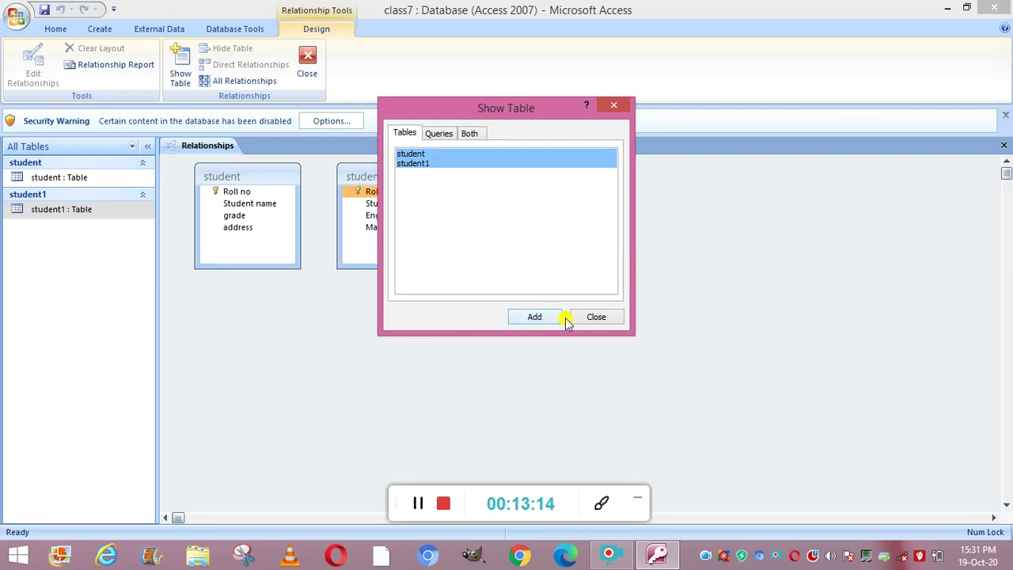
pyautogui.click(593, 317)
pyautogui.press('super+c')
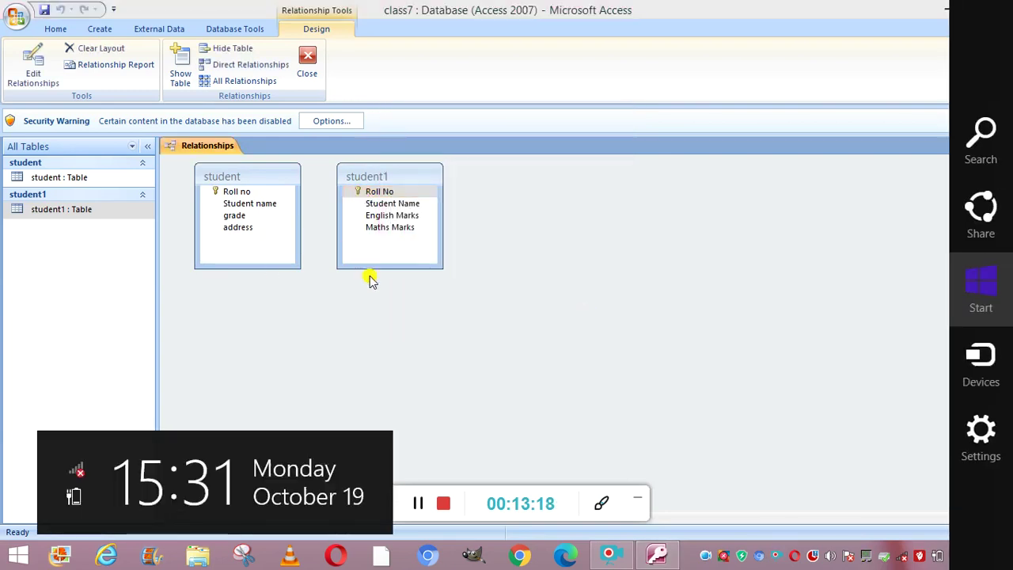
pyautogui.click(420, 372)
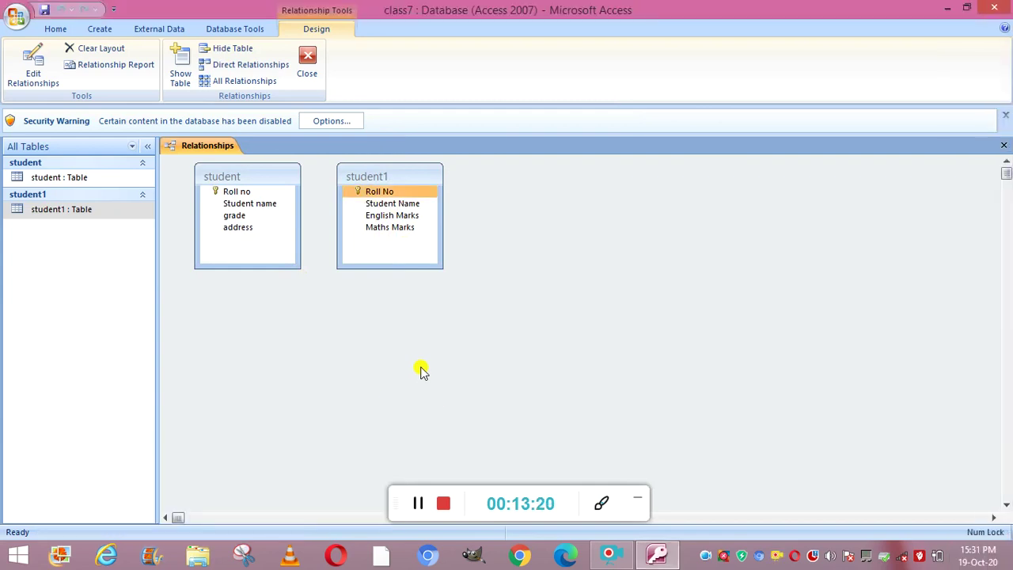
pyautogui.click(418, 507)
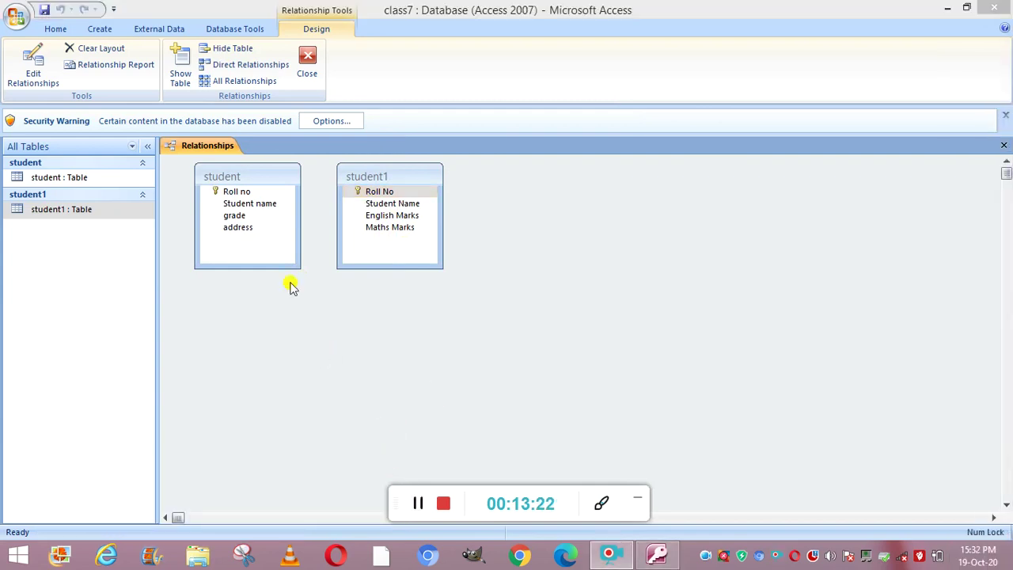
# Step: Create a relationship from Roll no in the student table to Roll No in student1
pyautogui.click(237, 192)
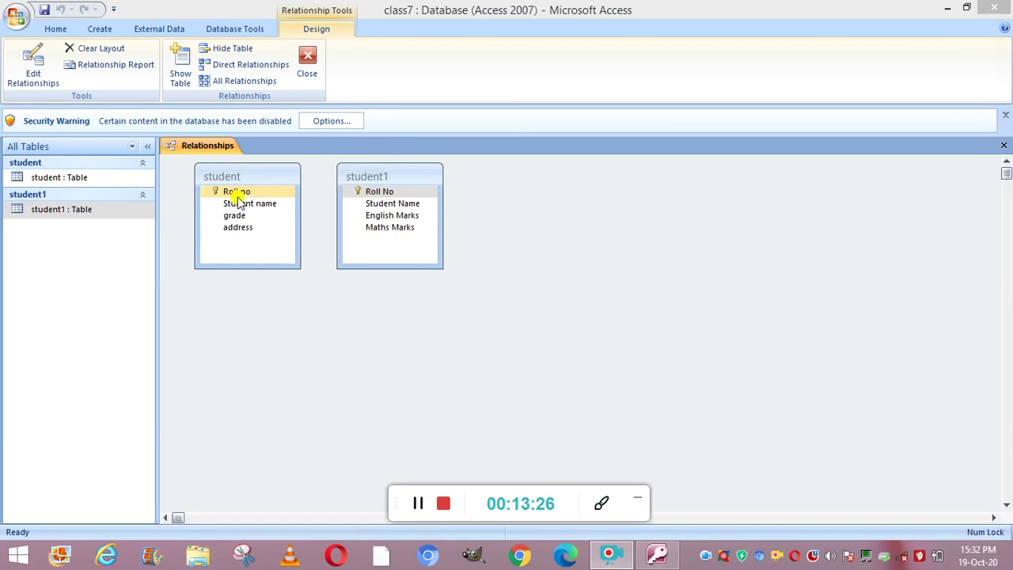
pyautogui.moveTo(239, 197); pyautogui.dragTo(289, 197)
pyautogui.moveTo(289, 197); pyautogui.dragTo(346, 197)
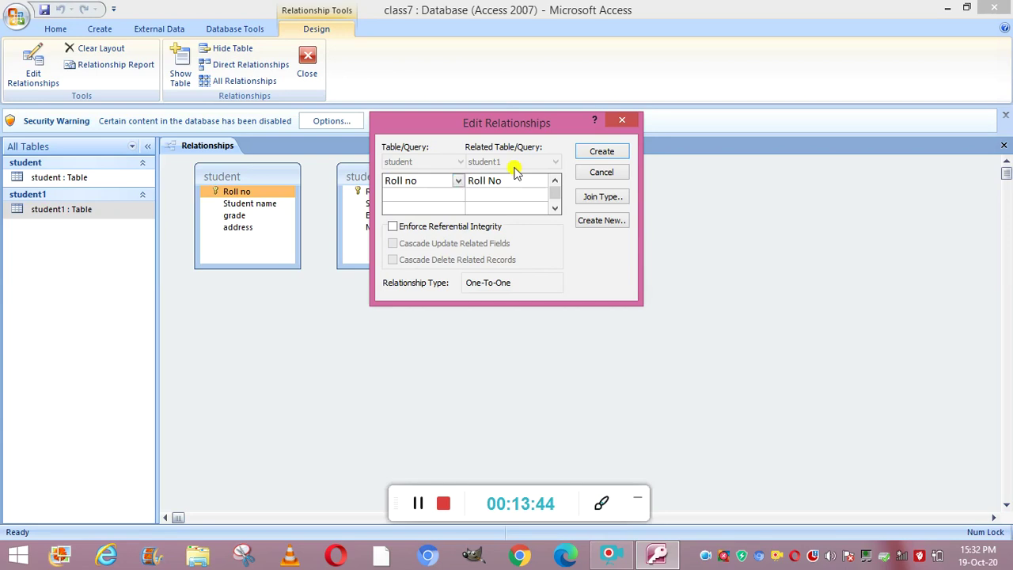
pyautogui.click(598, 156)
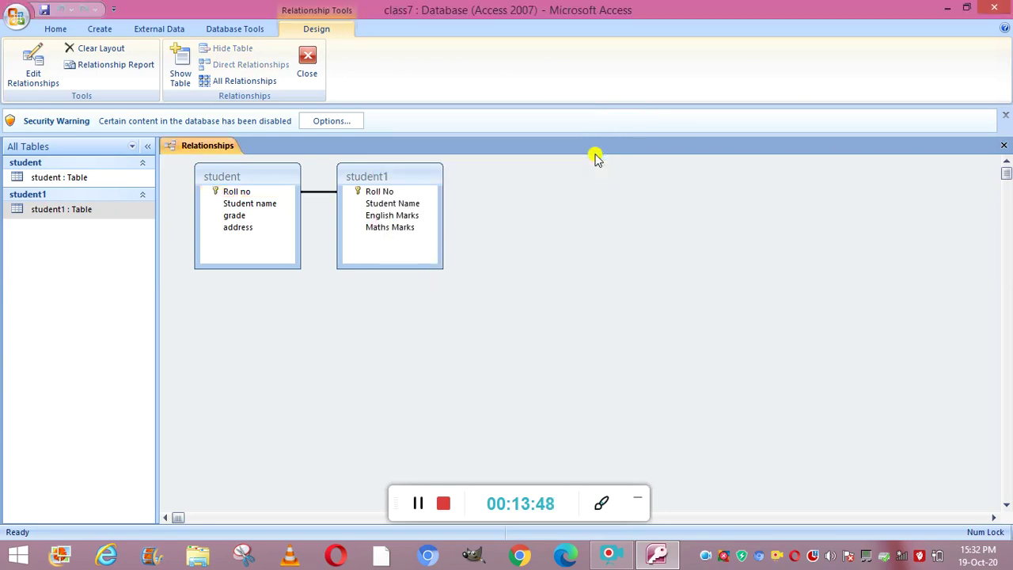
pyautogui.click(267, 192)
pyautogui.click(360, 192)
pyautogui.click(277, 204)
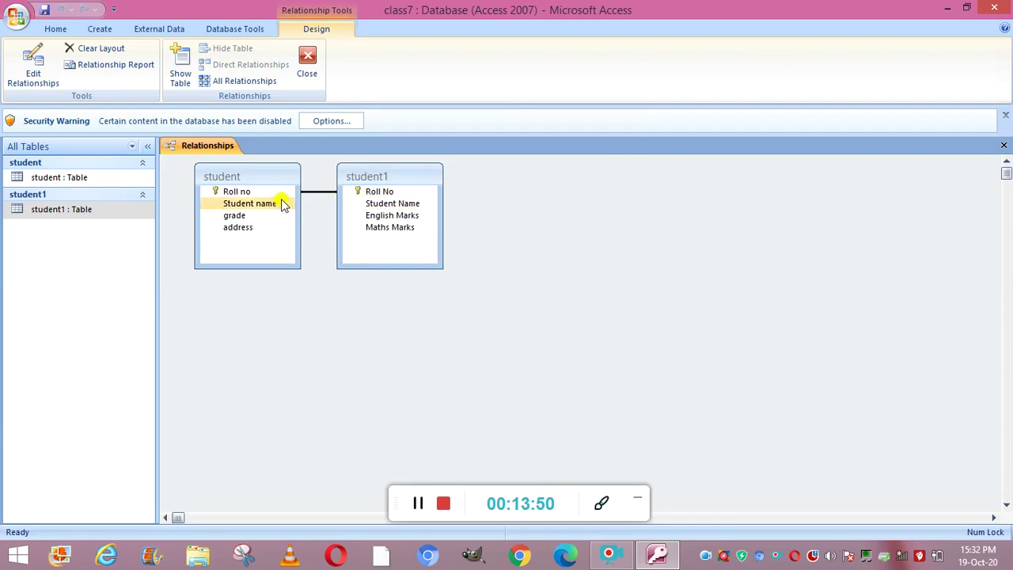
pyautogui.click(248, 192)
pyautogui.click(352, 192)
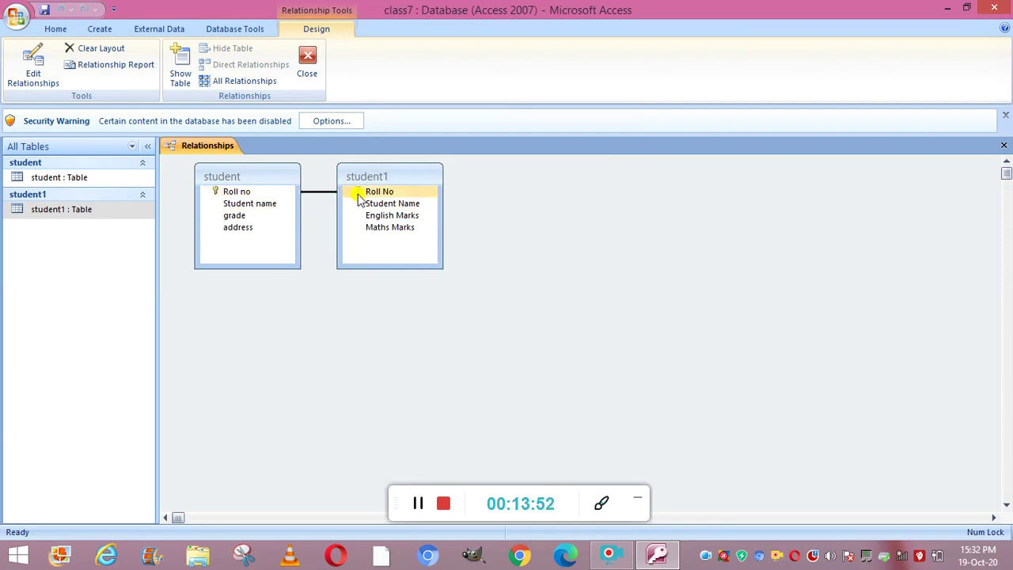